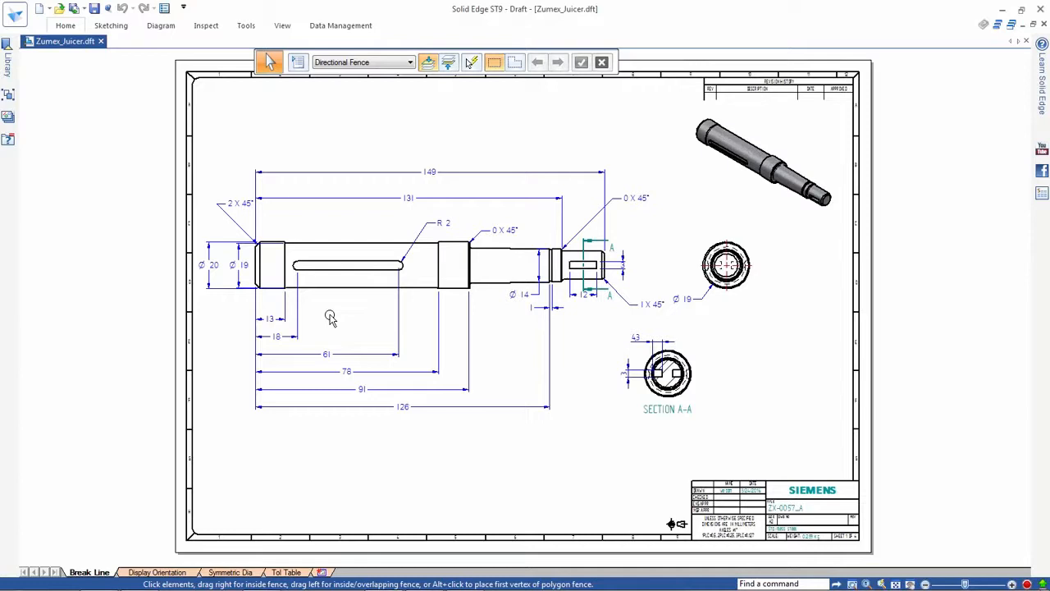
Step: Add vertical break lines to the main shaft view, running from the long slot's first end-arc centre to its opposite one
{"action": "left_click", "coordinate": [334, 285]}
{"action": "right_click", "coordinate": [333, 284]}
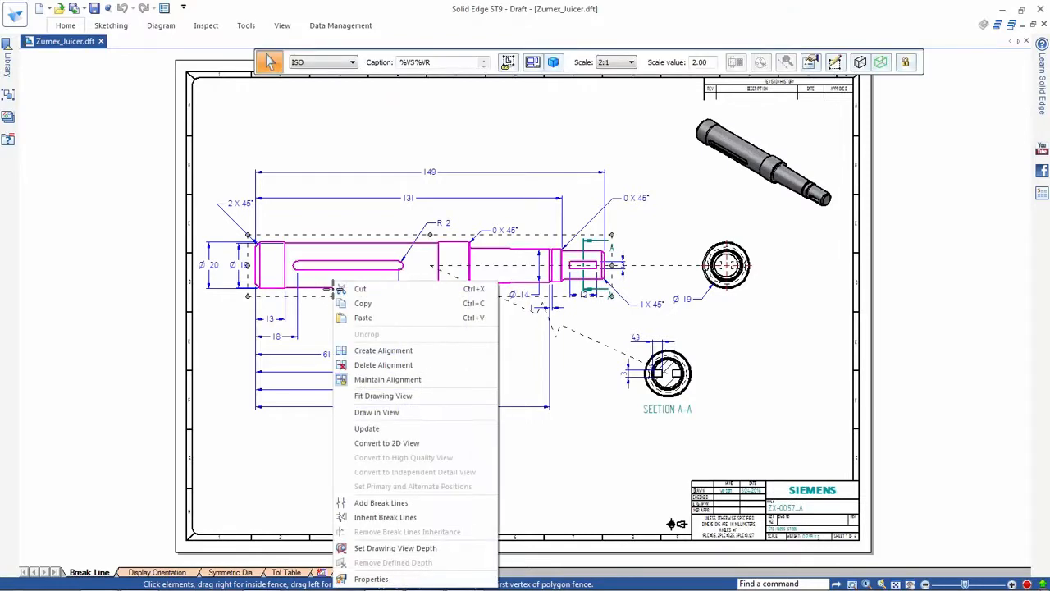
{"action": "left_click", "coordinate": [365, 503]}
{"action": "scroll", "coordinate": [297, 266], "scroll_direction": "up", "scroll_amount": 5}
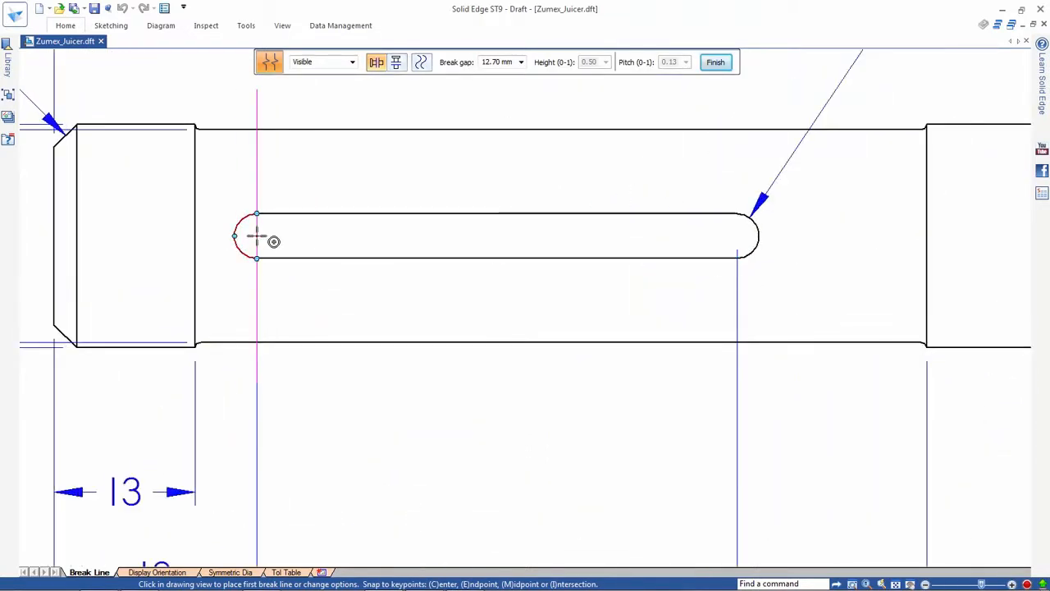
{"action": "left_click", "coordinate": [257, 238]}
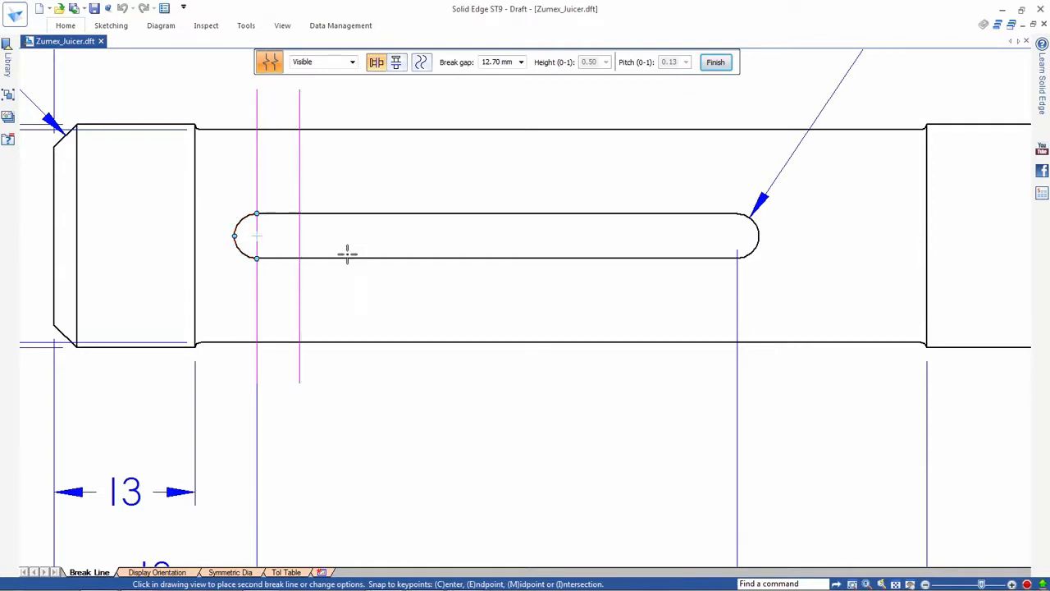
{"action": "left_click", "coordinate": [740, 237]}
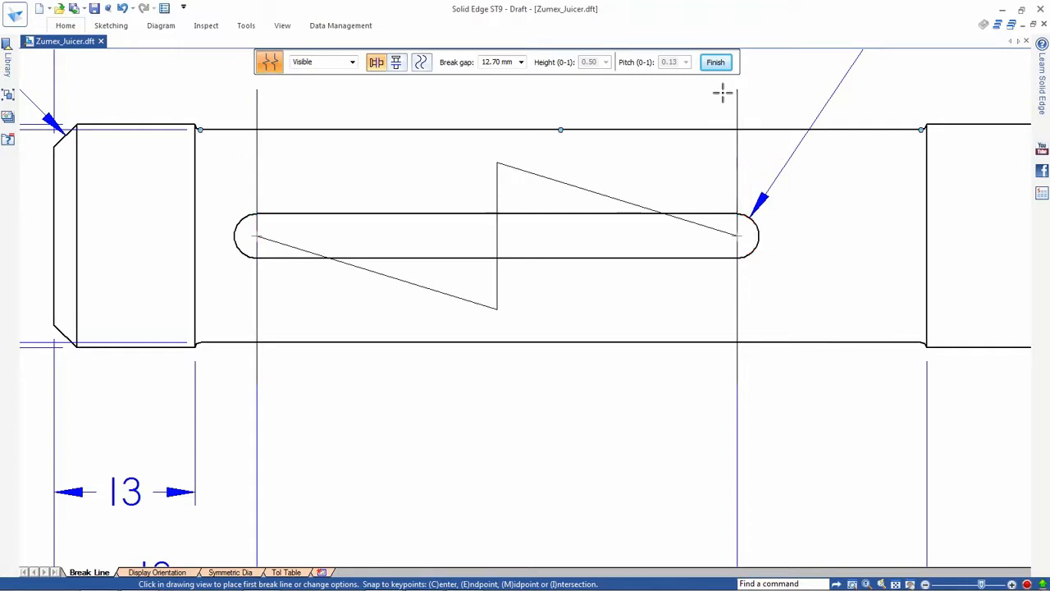
{"action": "left_click", "coordinate": [716, 62]}
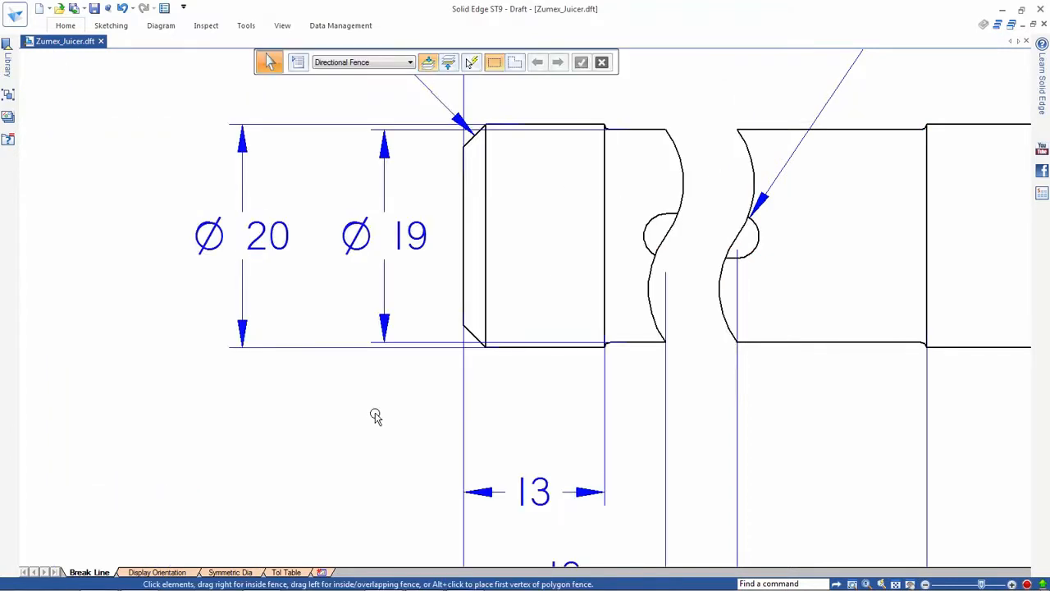
{"action": "key", "text": "ctrl+shift+a"}
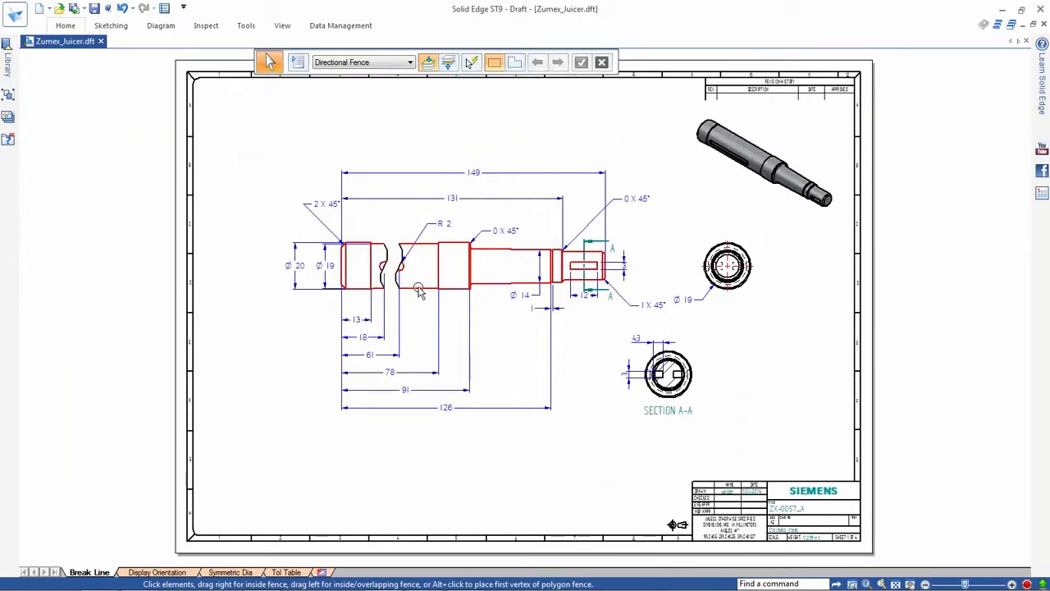
Step: Open the shaft's part model from the main view and move the long slot's inner end face 20 mm to shorten the slot
{"action": "double_click", "coordinate": [418, 293]}
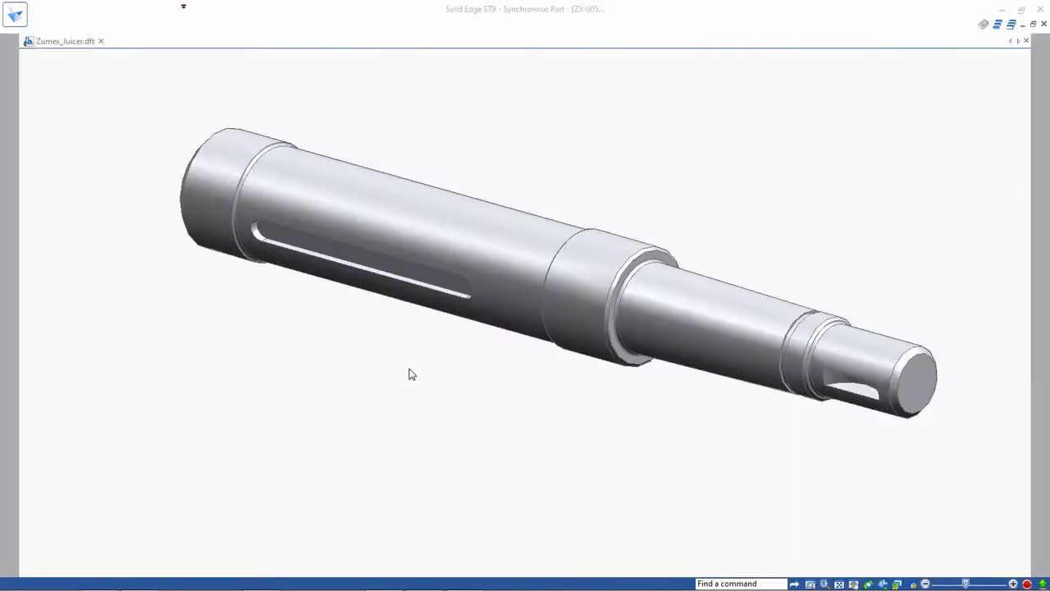
{"action": "left_click_drag", "start_coordinate": [401, 387], "coordinate": [476, 241]}
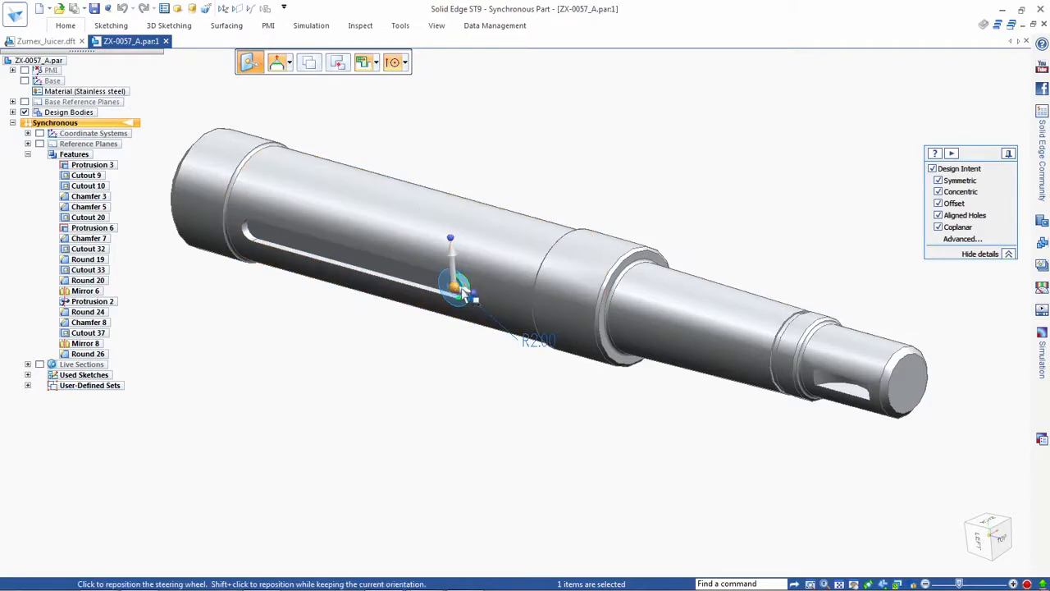
{"action": "left_click", "coordinate": [471, 301]}
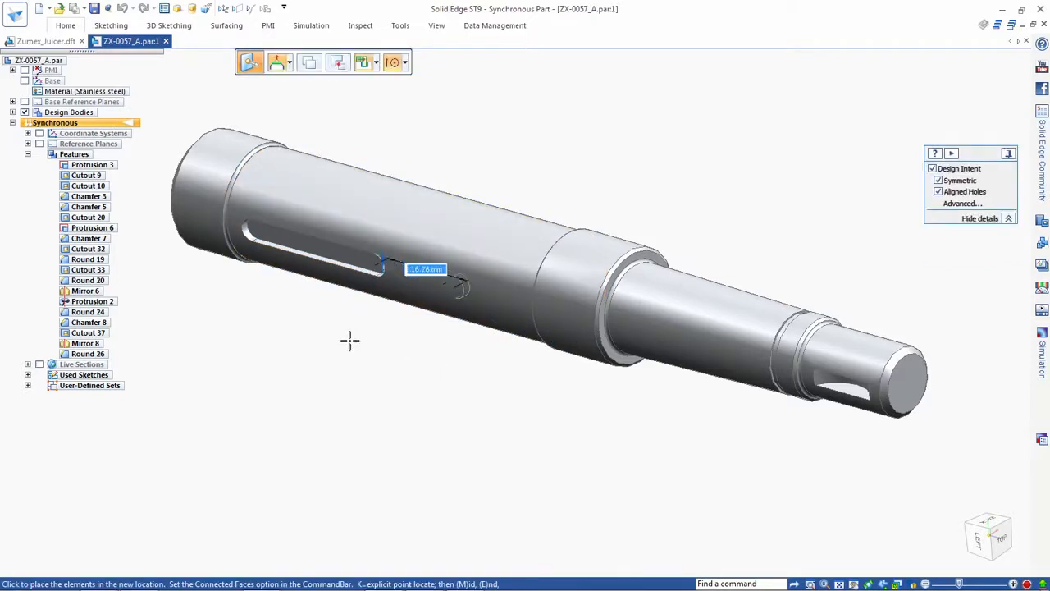
{"action": "type", "text": "20"}
{"action": "key", "text": "Return"}
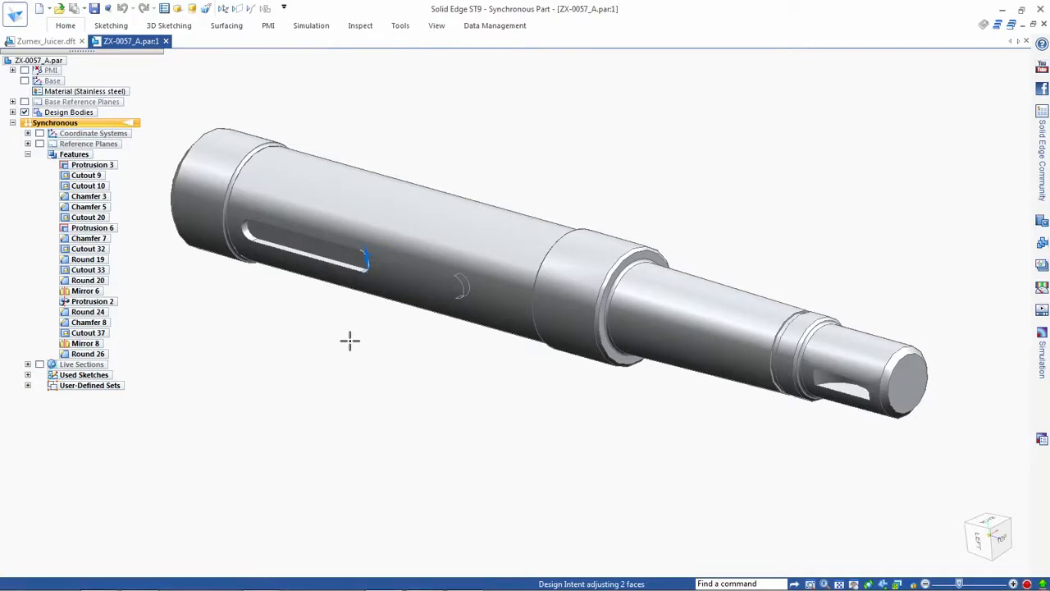
{"action": "key", "text": "Escape"}
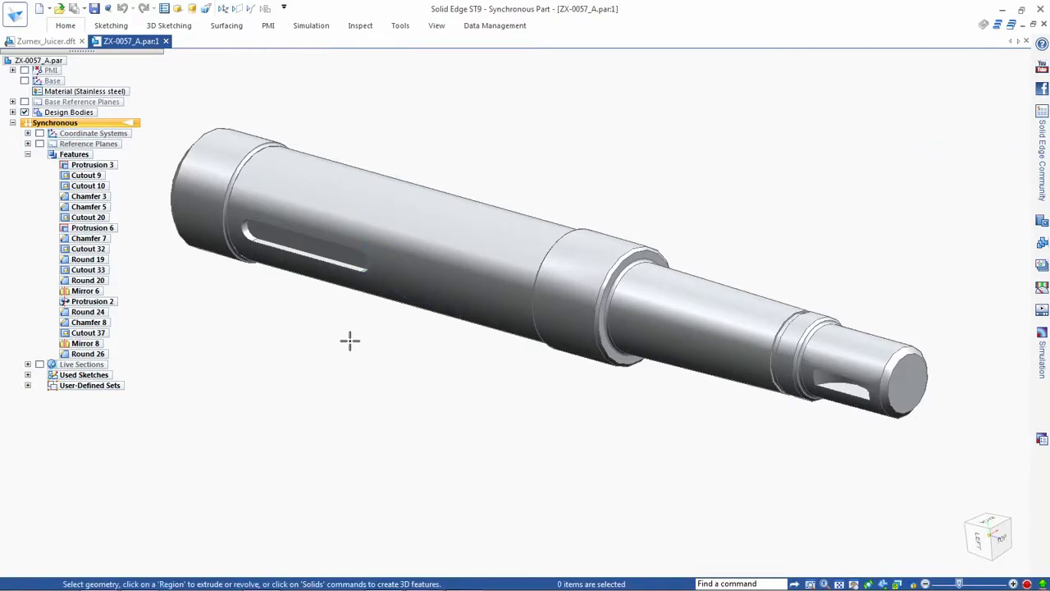
Step: Return to the Zumex_Juicer.dft drawing and update its views to match the edited part
{"action": "left_click", "coordinate": [42, 43]}
{"action": "right_click", "coordinate": [251, 402]}
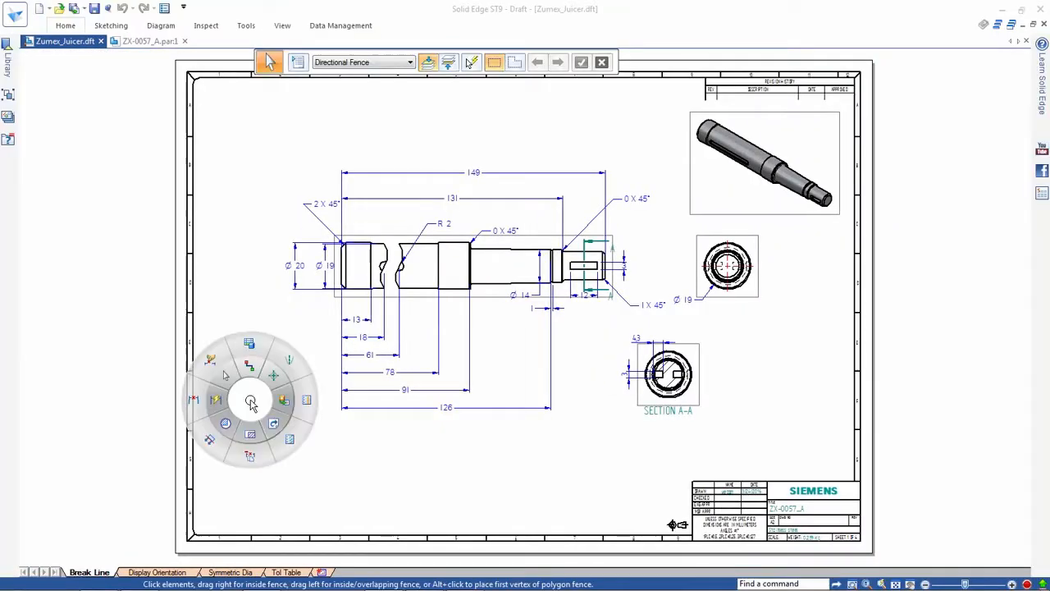
{"action": "left_click", "coordinate": [273, 424]}
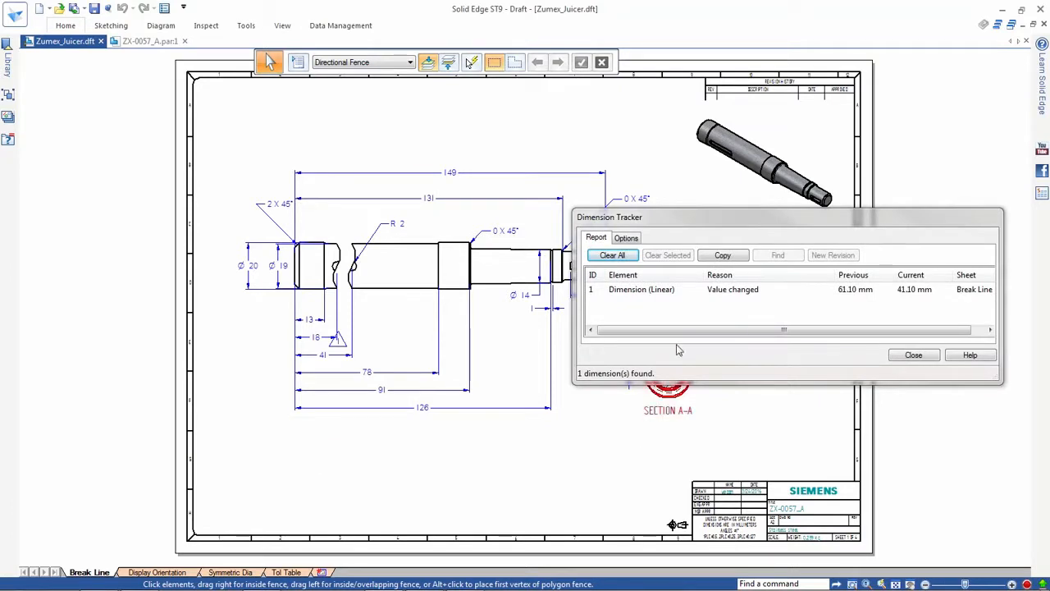
Step: Highlight the changed linear dimension in Dimension Tracker, clear all tracked changes and close the tracker
{"action": "left_click", "coordinate": [669, 291]}
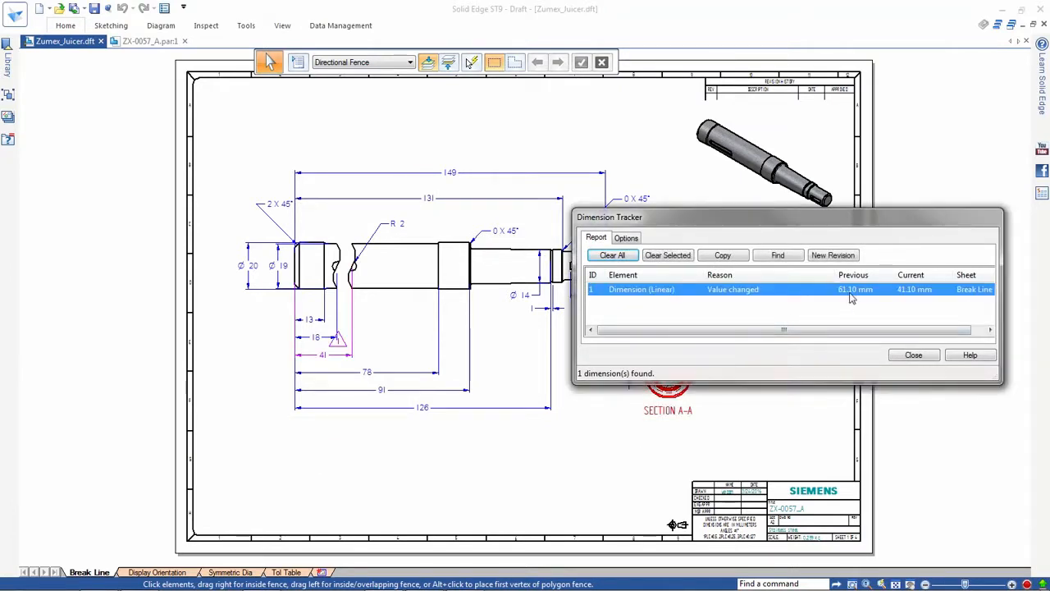
{"action": "left_click", "coordinate": [628, 260]}
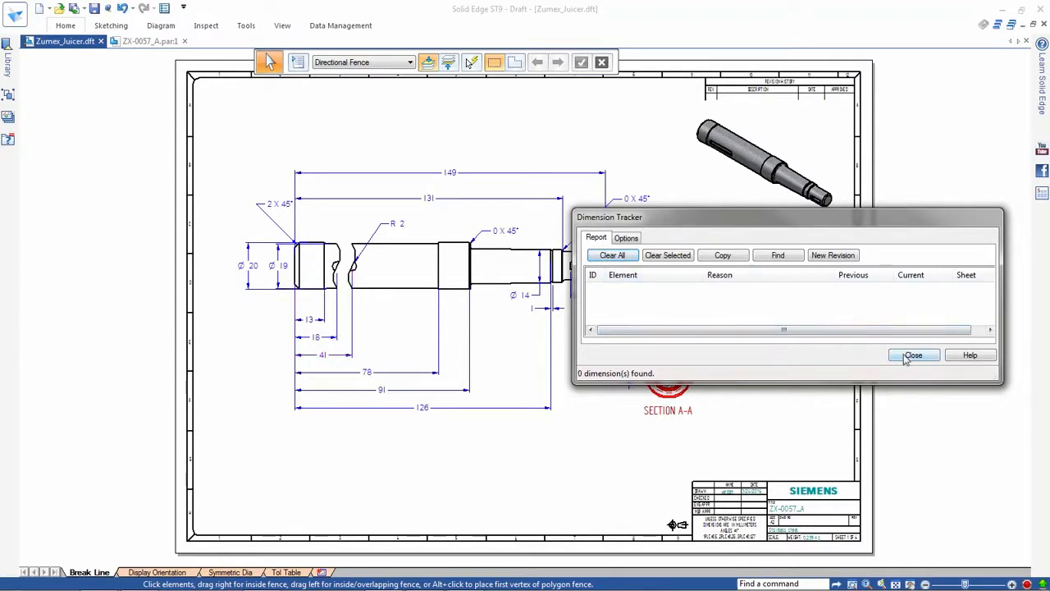
{"action": "left_click", "coordinate": [911, 356]}
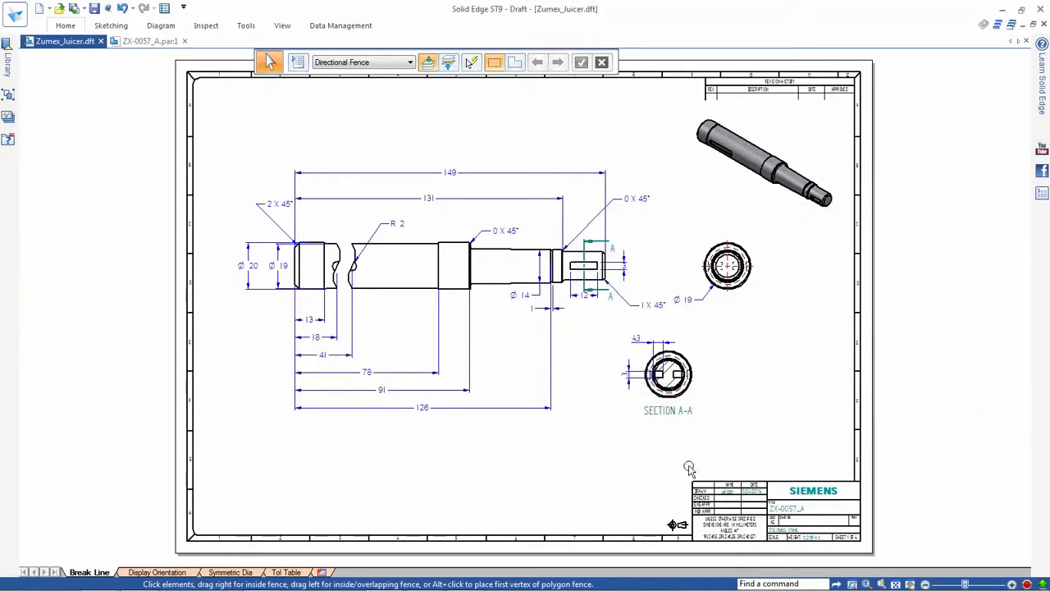
Step: On the Display Orientation sheet, turn off the hidden edge style for the three orthographic views together
{"action": "left_click", "coordinate": [169, 571]}
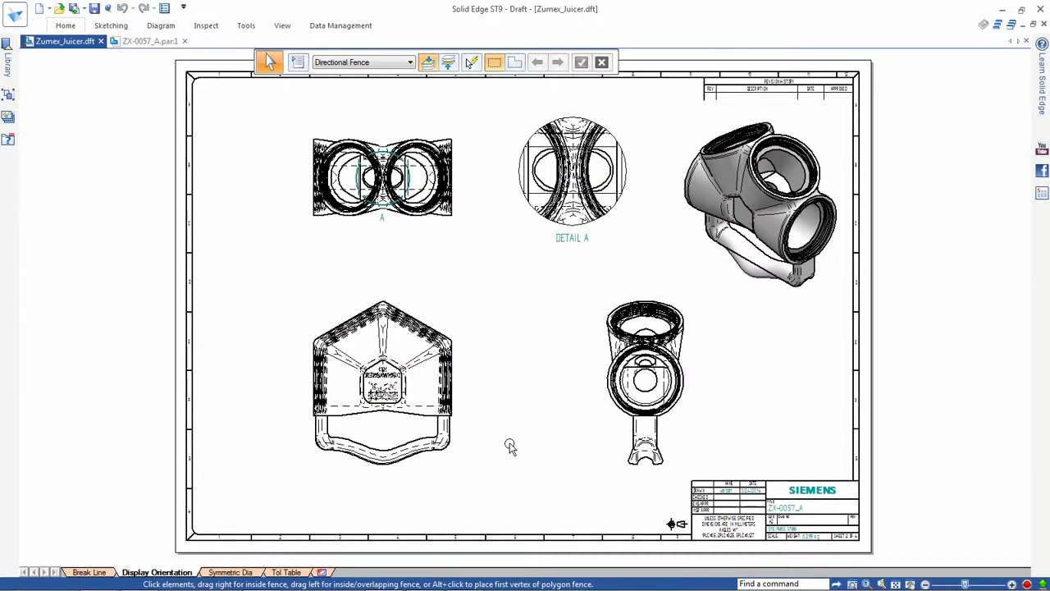
{"action": "left_click", "coordinate": [450, 382]}
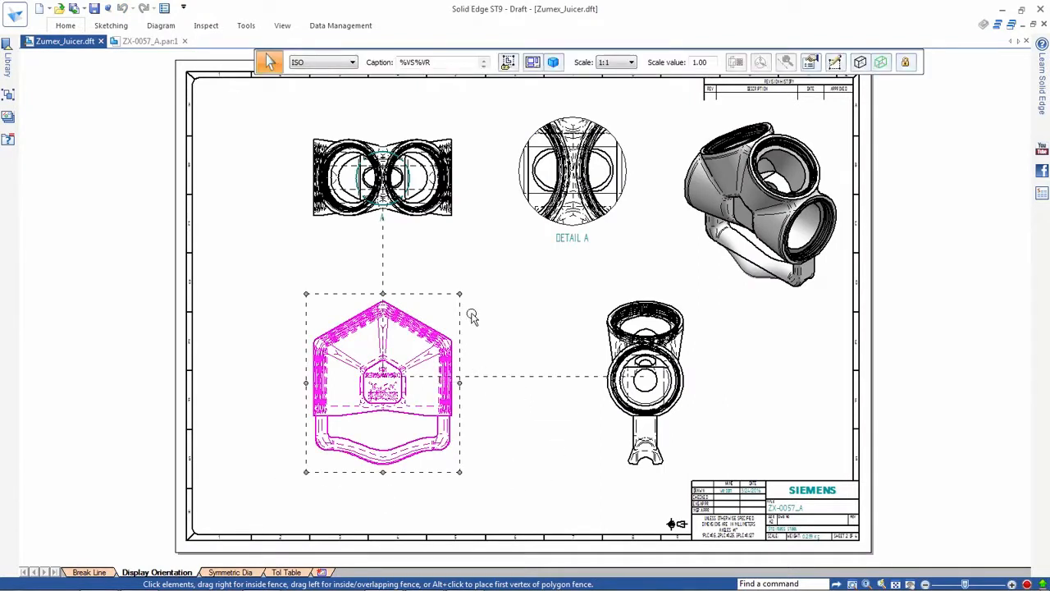
{"action": "left_click", "coordinate": [450, 219], "text": "ctrl"}
{"action": "left_click", "coordinate": [605, 321], "text": "ctrl"}
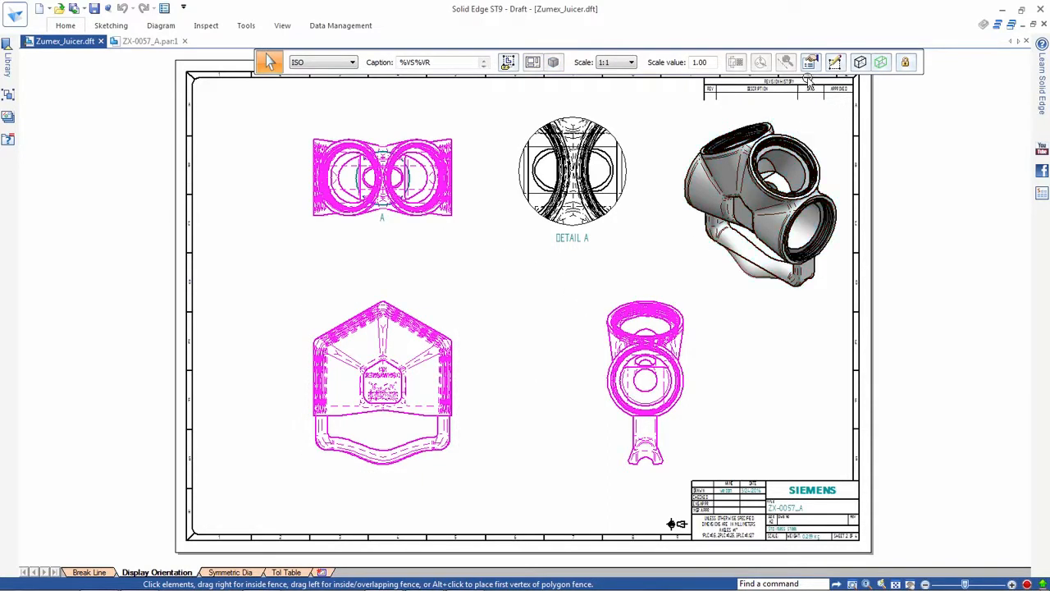
{"action": "left_click", "coordinate": [810, 64]}
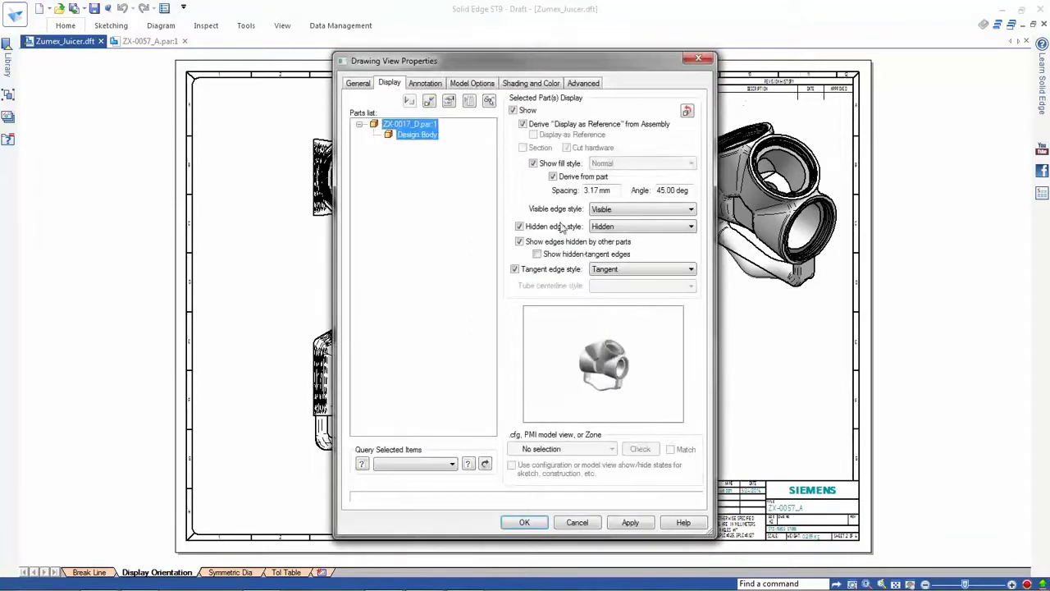
{"action": "left_click", "coordinate": [561, 228]}
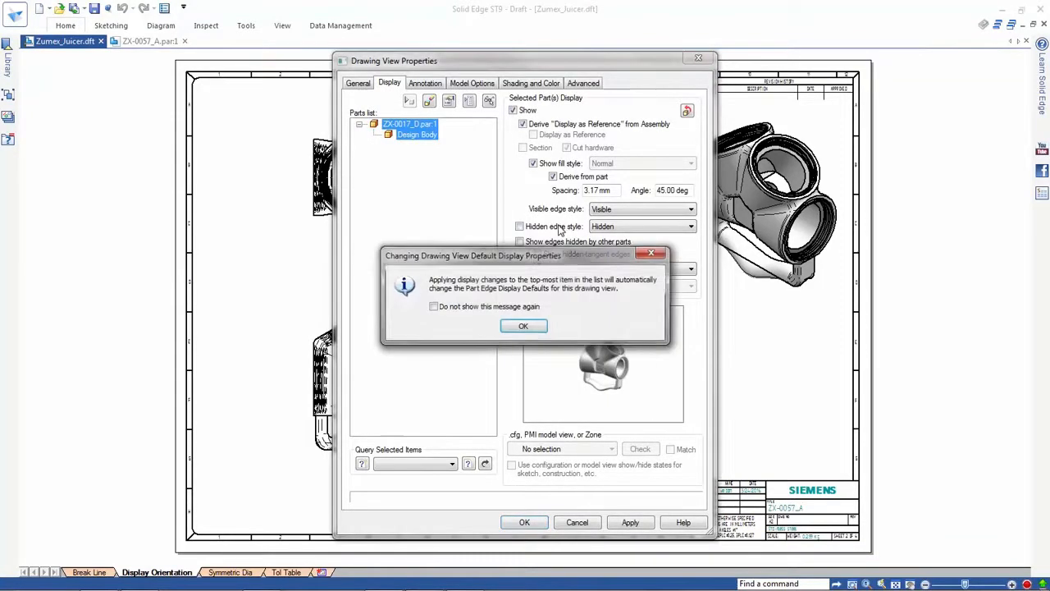
{"action": "left_click", "coordinate": [522, 327]}
{"action": "left_click", "coordinate": [525, 522]}
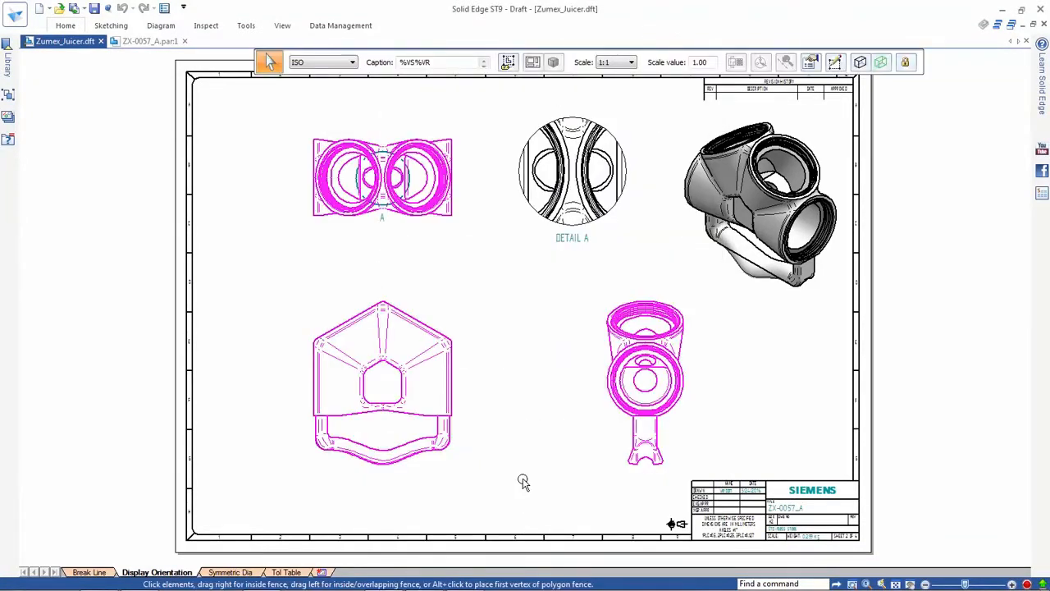
{"action": "key", "text": "Escape"}
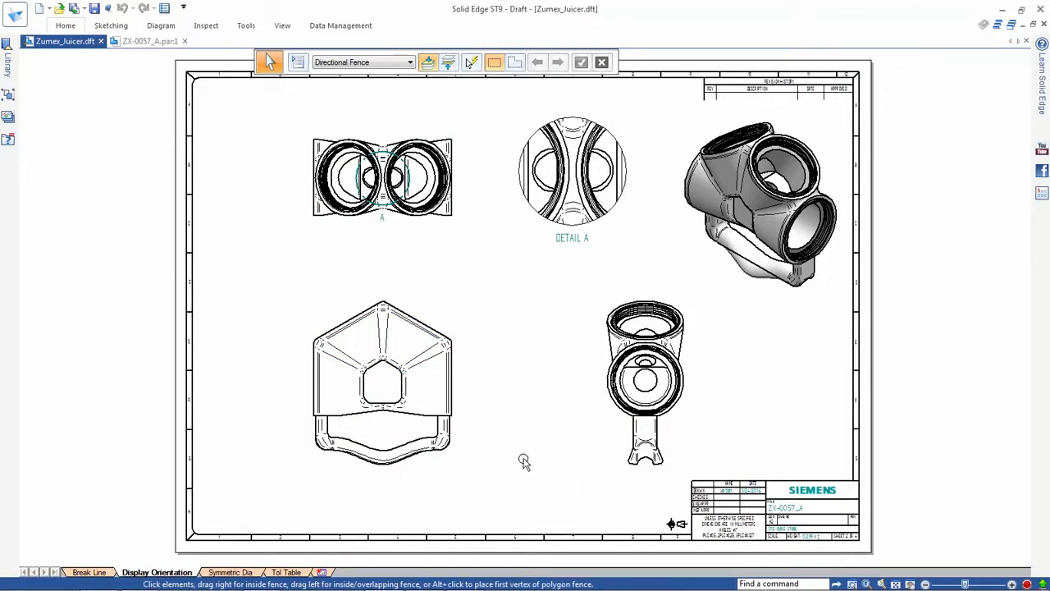
Step: Change the hexagonal principal view's orientation to Right View and let the aligned views change with it
{"action": "left_click", "coordinate": [456, 377]}
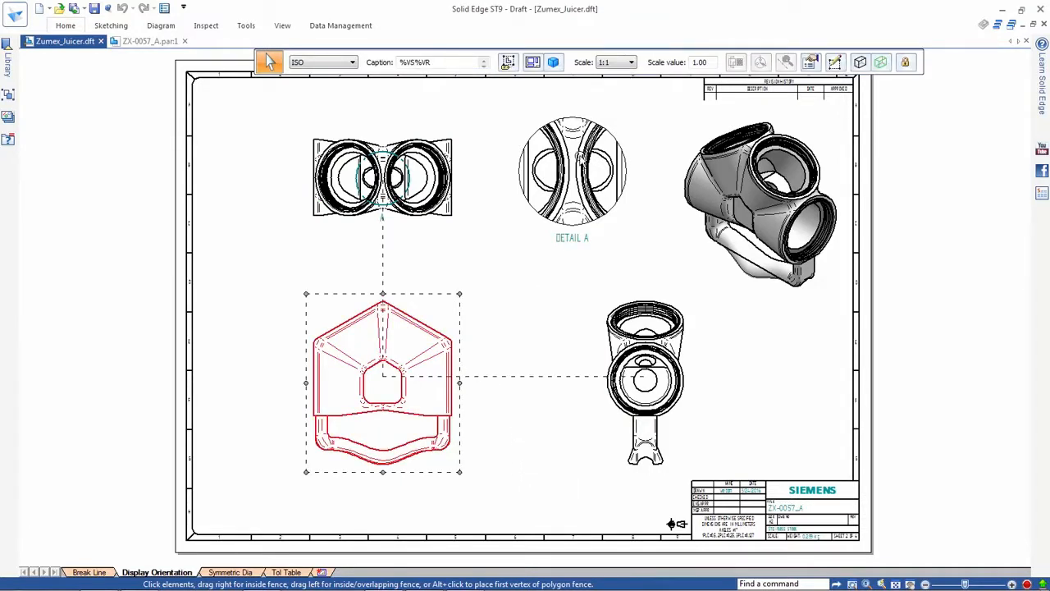
{"action": "left_click", "coordinate": [554, 63]}
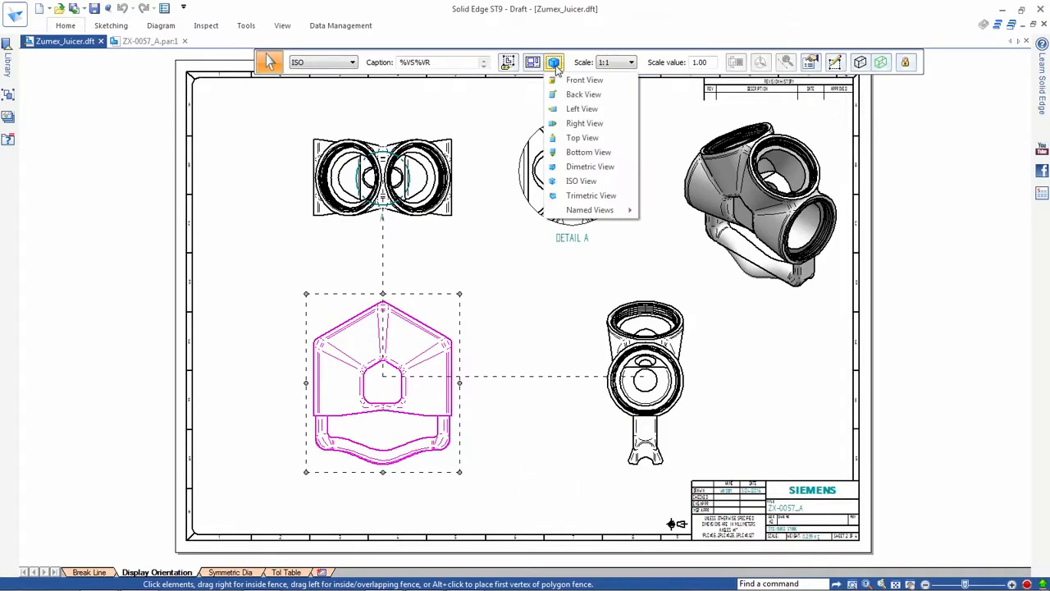
{"action": "left_click", "coordinate": [569, 123]}
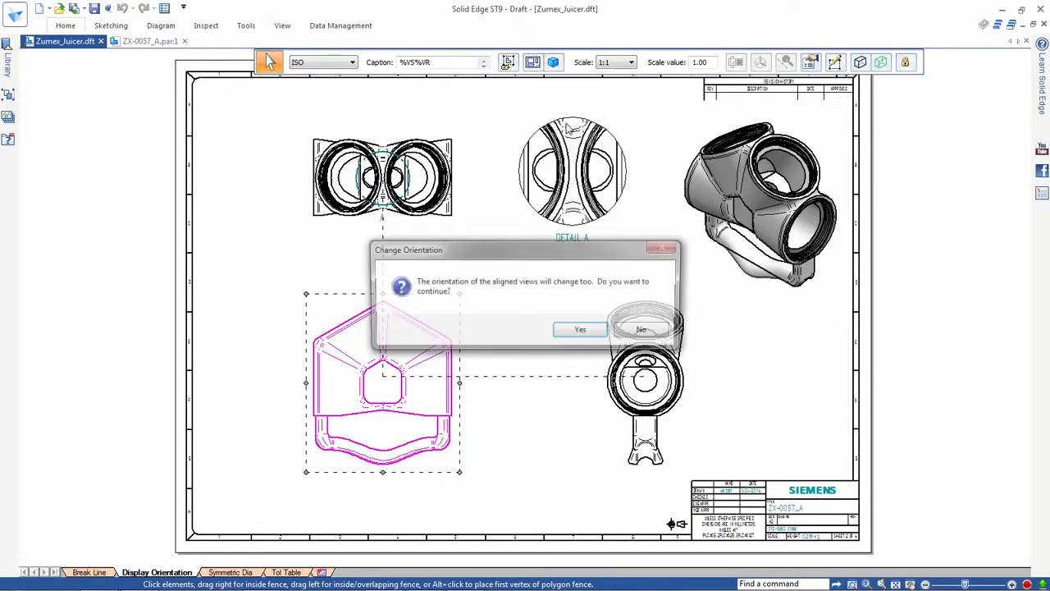
{"action": "left_click", "coordinate": [583, 332]}
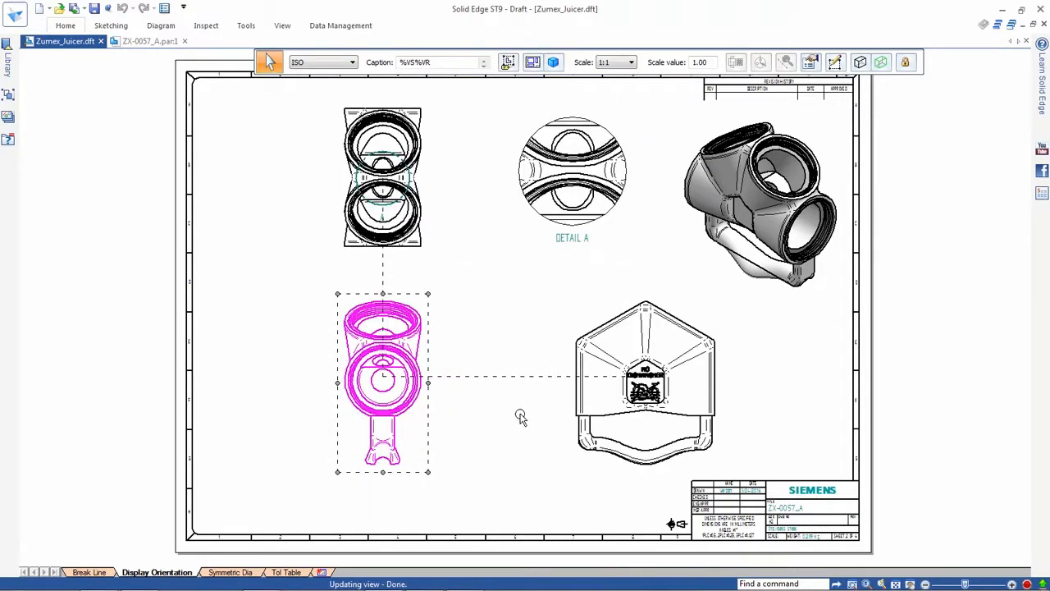
{"action": "left_click", "coordinate": [521, 416]}
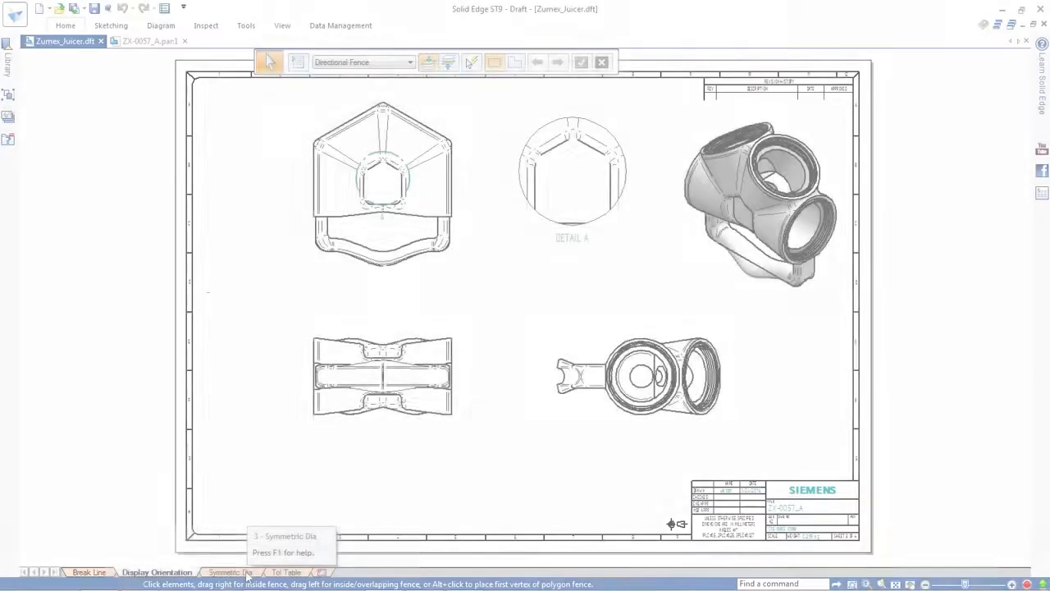
Step: On the Symmetric Dia sheet, place a symmetric diameter dimension from the shaft's centreline to the upper chamfer corner at the small end
{"action": "left_click", "coordinate": [231, 572]}
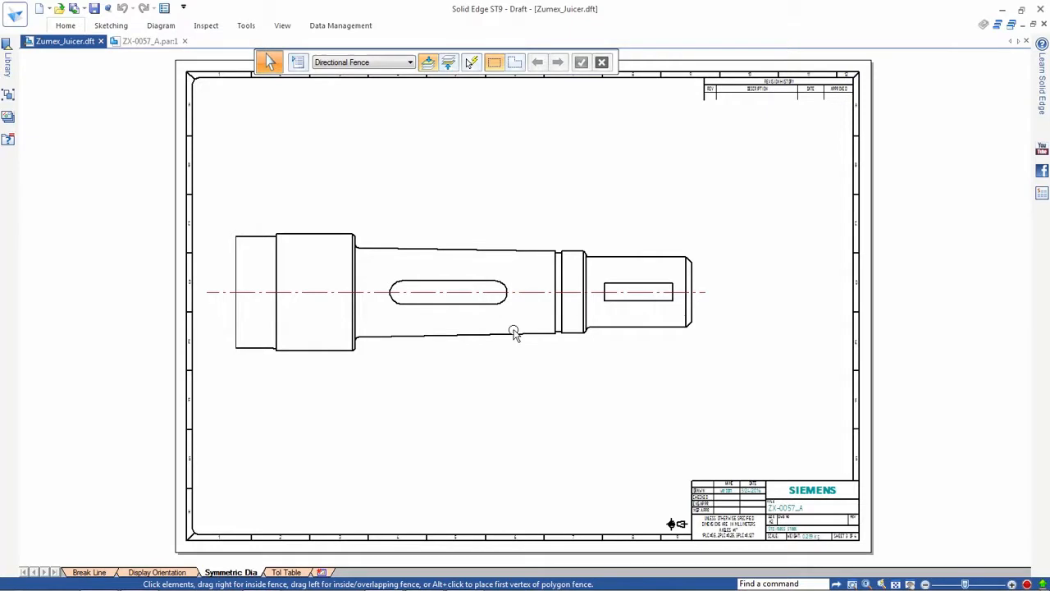
{"action": "scroll", "coordinate": [534, 276], "scroll_direction": "up", "scroll_amount": 3}
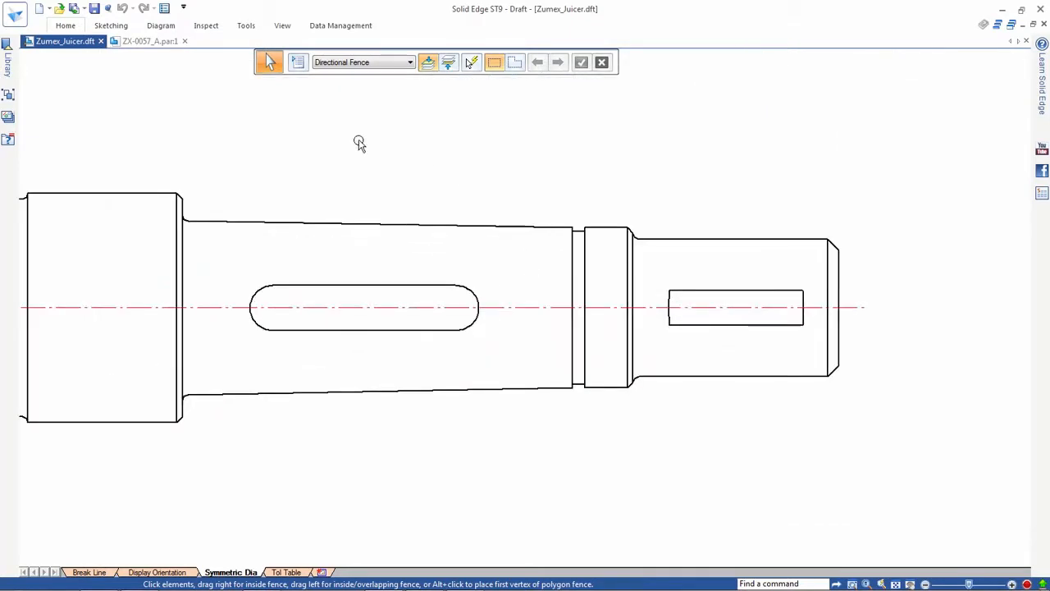
{"action": "left_click", "coordinate": [67, 25]}
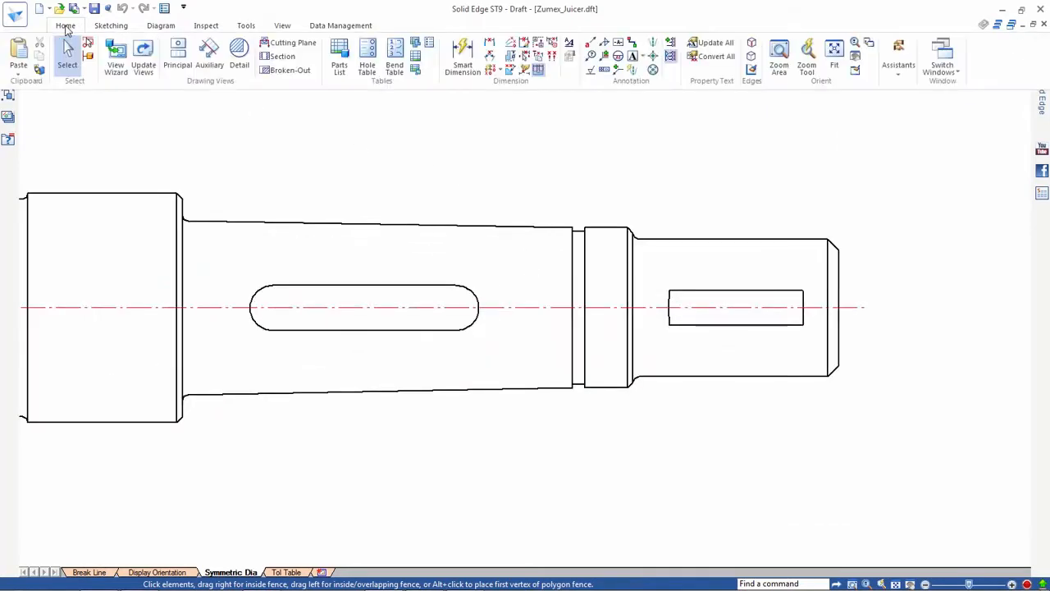
{"action": "left_click", "coordinate": [510, 69]}
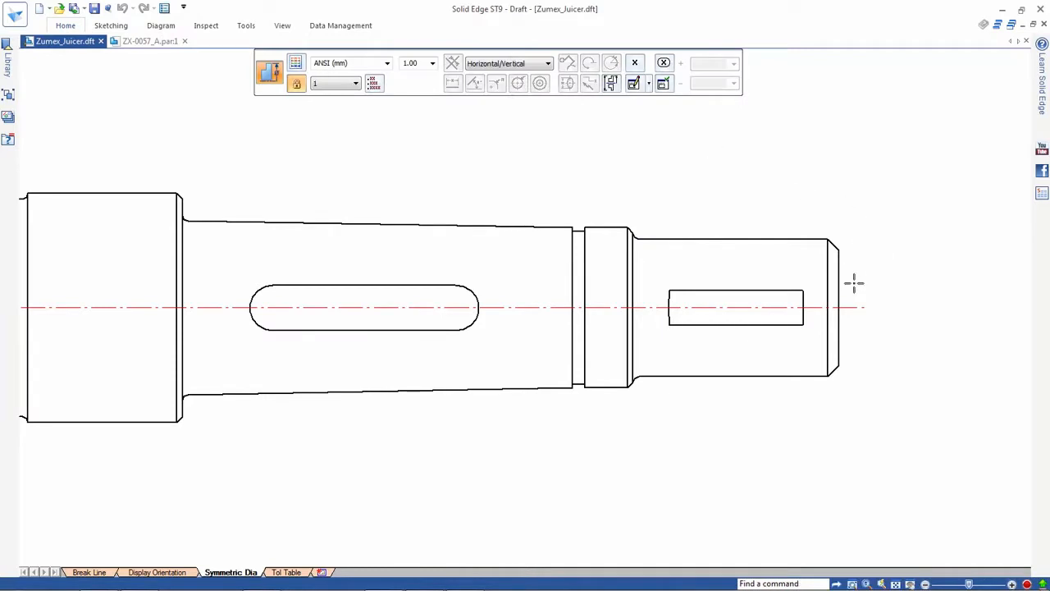
{"action": "left_click", "coordinate": [857, 307]}
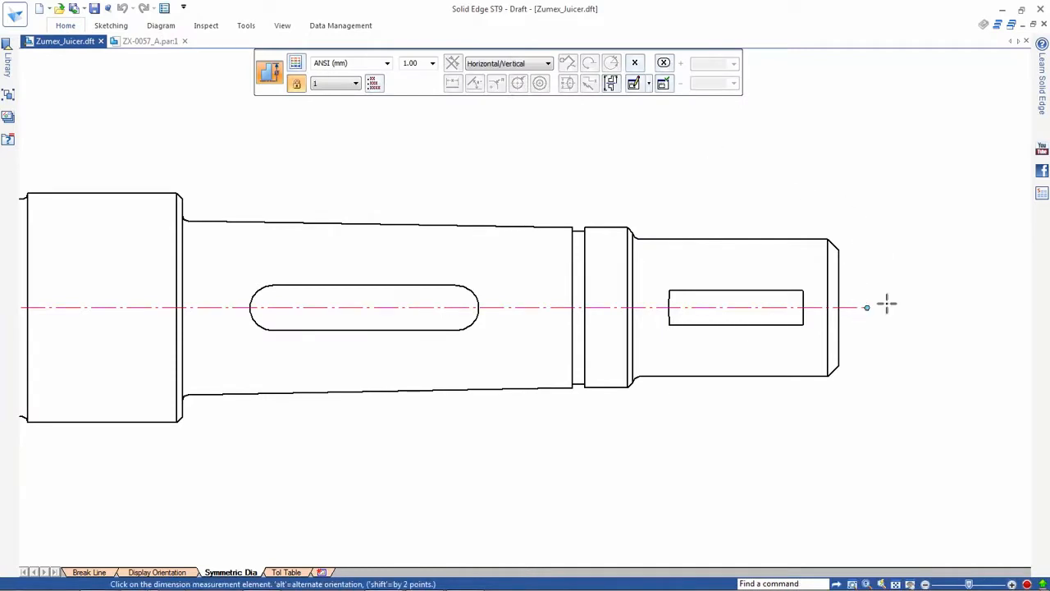
{"action": "left_click", "coordinate": [827, 240]}
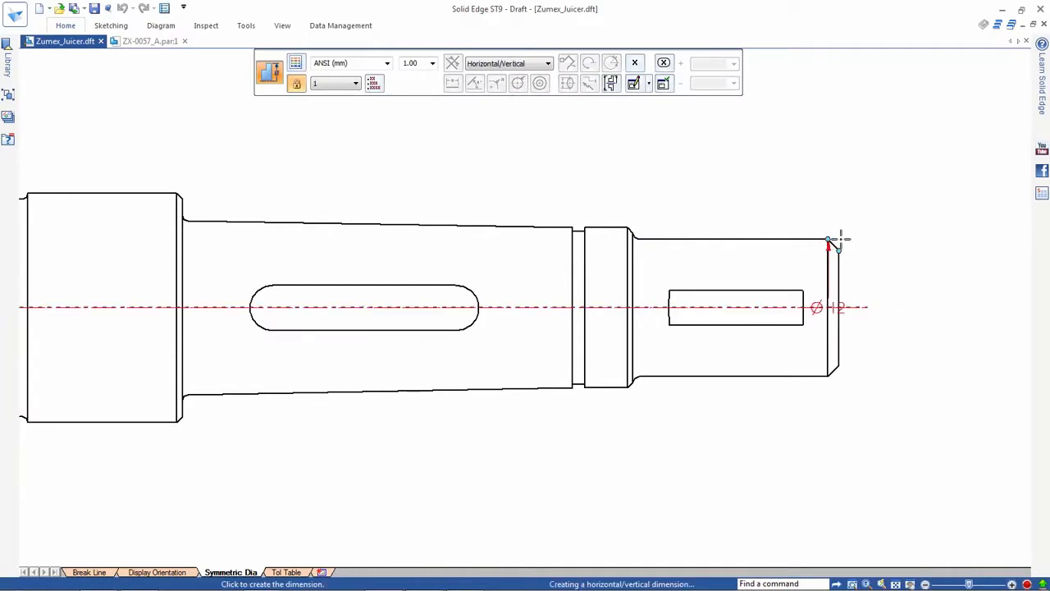
{"action": "left_click", "coordinate": [902, 242]}
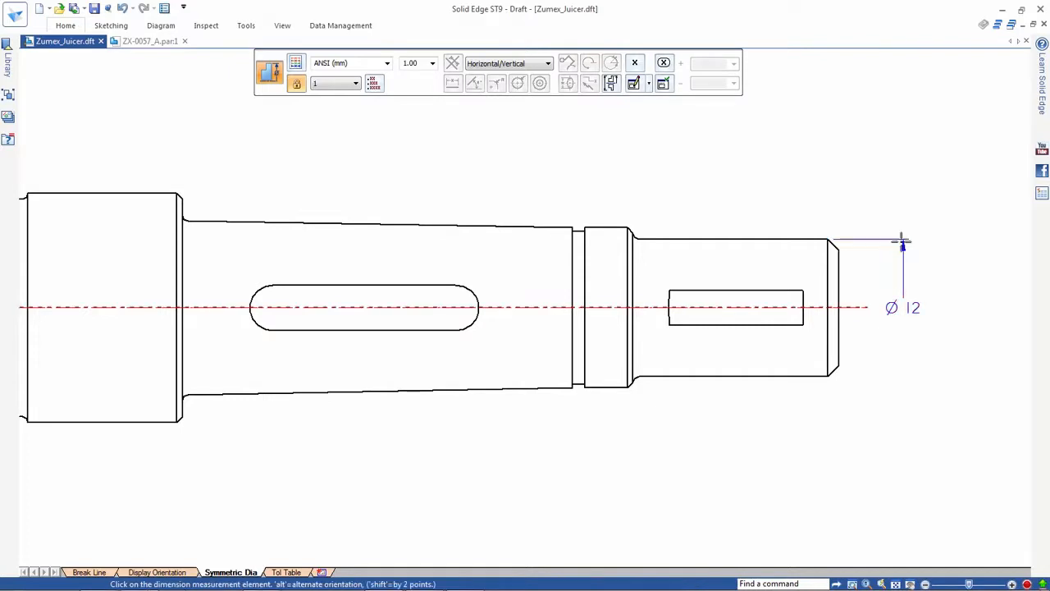
Step: Add symmetric diameter dimensions from the shaft's centreline to the upper corners of the narrow collar and the largest section
{"action": "left_click", "coordinate": [628, 228]}
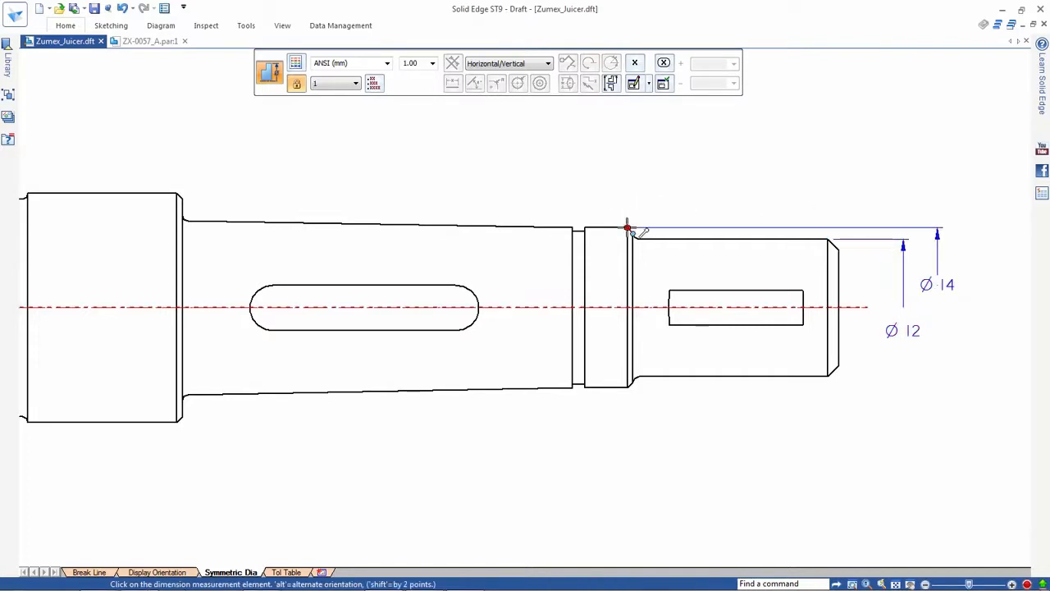
{"action": "left_click", "coordinate": [175, 194]}
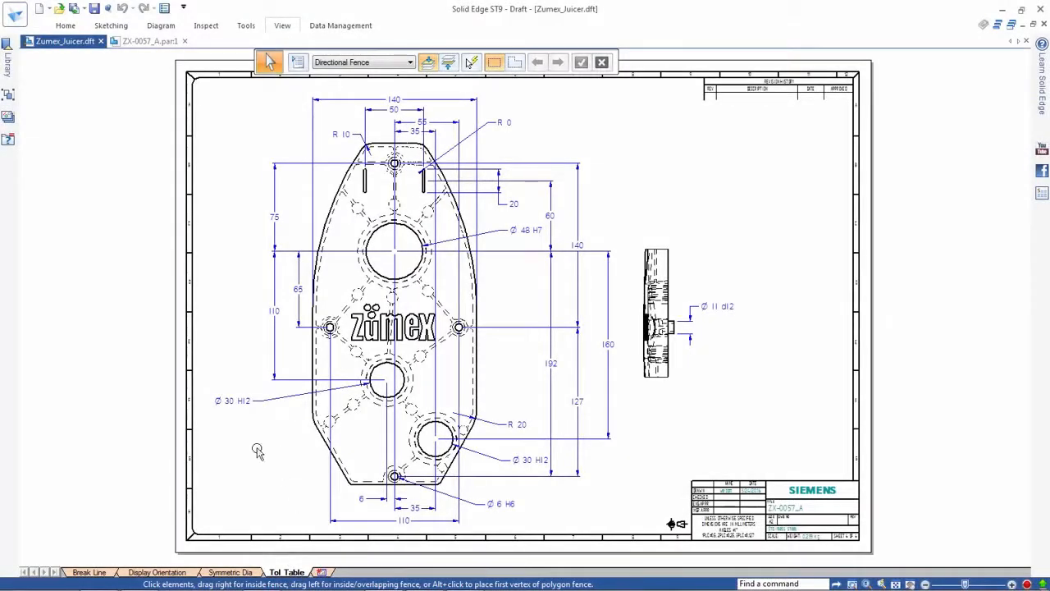
Step: On the Tol Table sheet, inspect the fit settings of the Ø 30 H12, Ø 48 H7 and Ø 11 d12 dimensions
{"action": "left_click", "coordinate": [268, 399]}
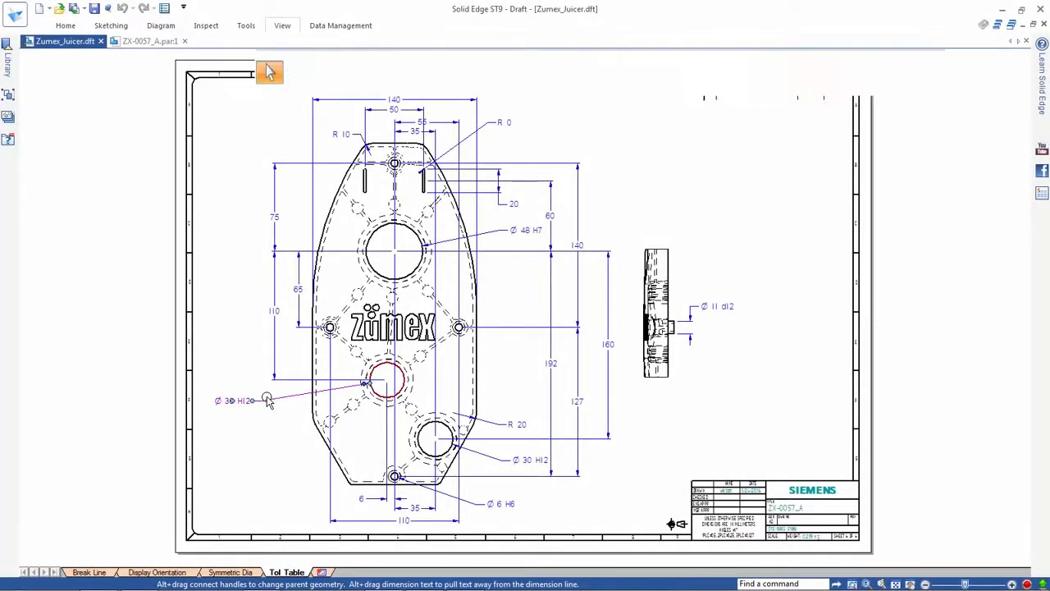
{"action": "left_click", "coordinate": [526, 231]}
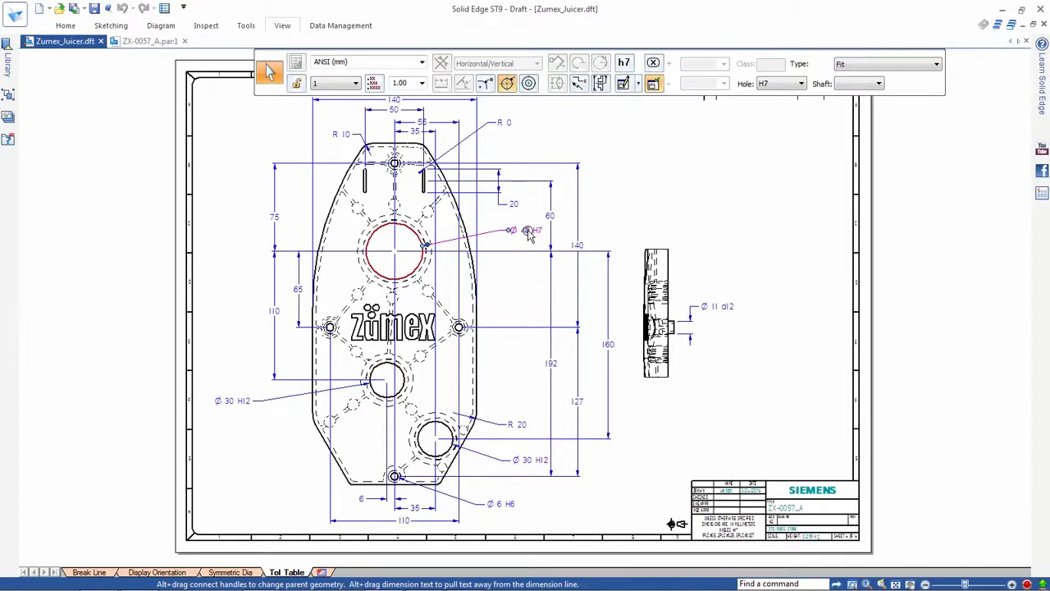
{"action": "left_click", "coordinate": [691, 322]}
{"action": "left_click", "coordinate": [749, 378]}
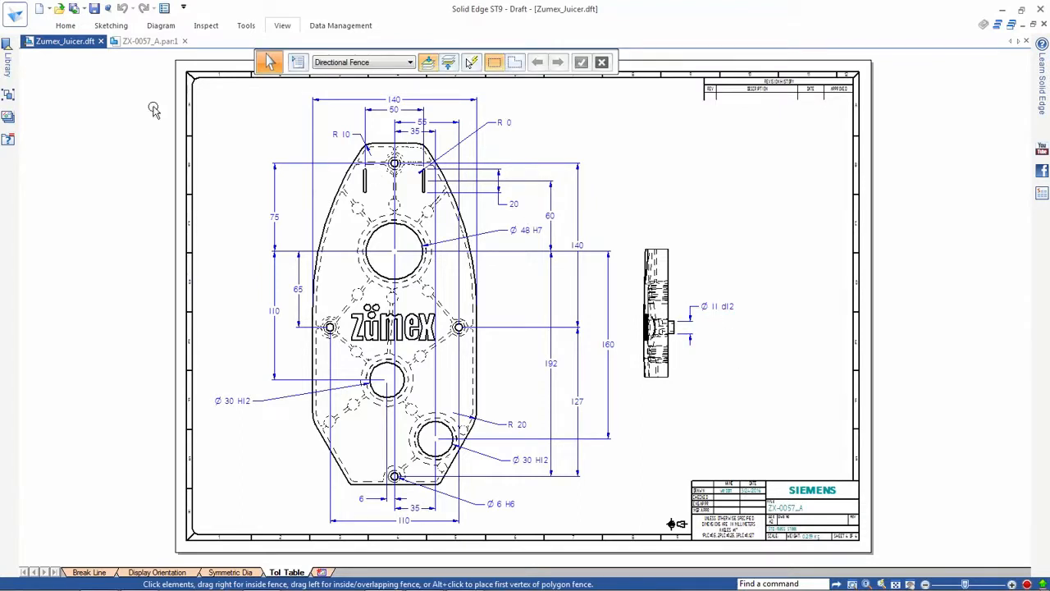
Step: Place a tolerance table in the Tol_Table style, By Active Sheet, in the empty area below the revision block and review it
{"action": "left_click", "coordinate": [66, 26]}
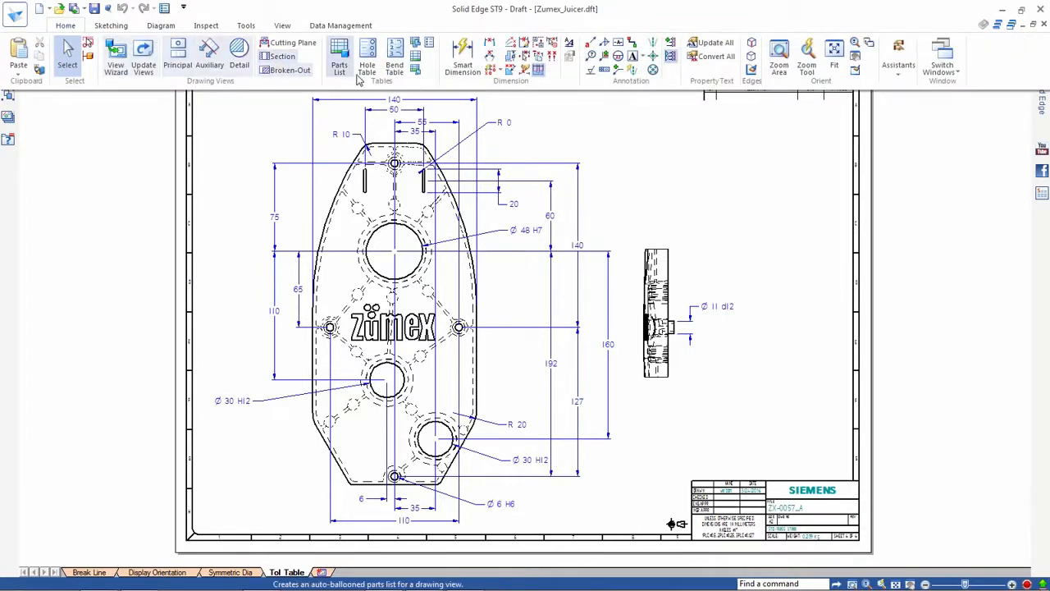
{"action": "left_click", "coordinate": [429, 49]}
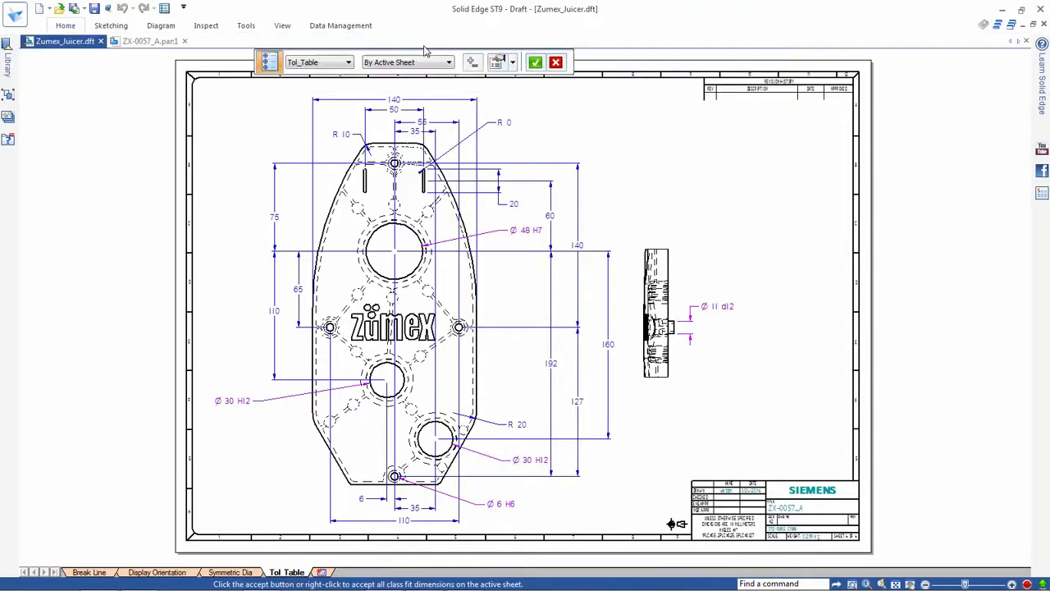
{"action": "left_click", "coordinate": [449, 63]}
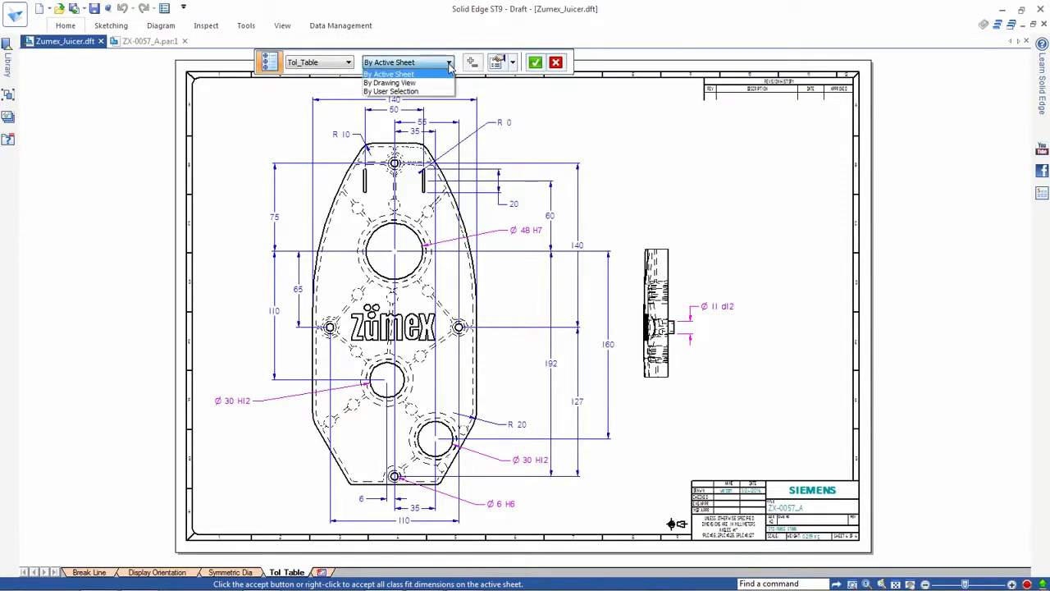
{"action": "left_click", "coordinate": [450, 67]}
{"action": "left_click", "coordinate": [498, 64]}
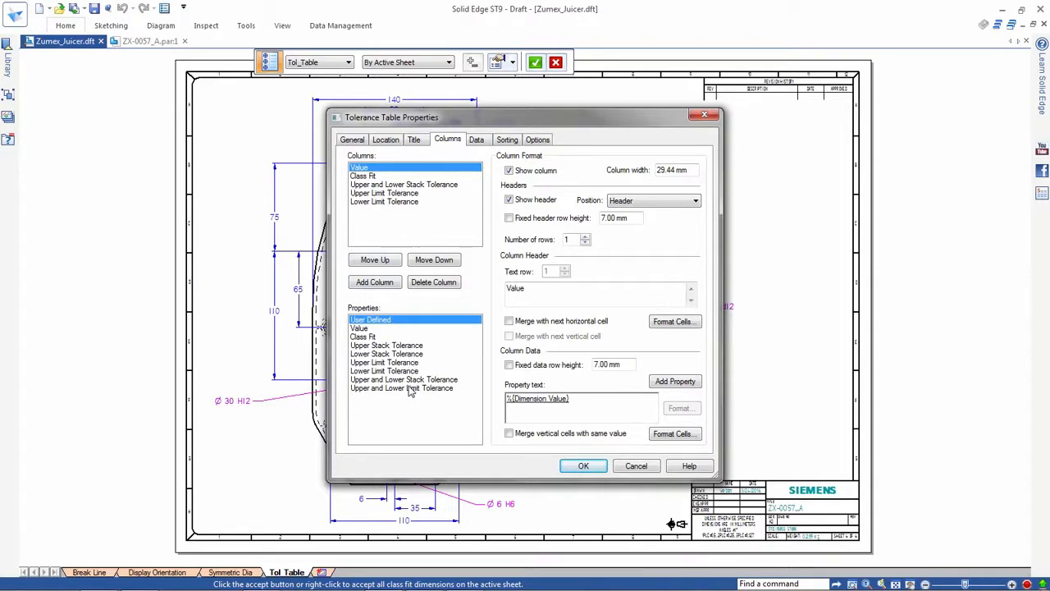
{"action": "left_click", "coordinate": [578, 466]}
{"action": "left_click", "coordinate": [538, 67]}
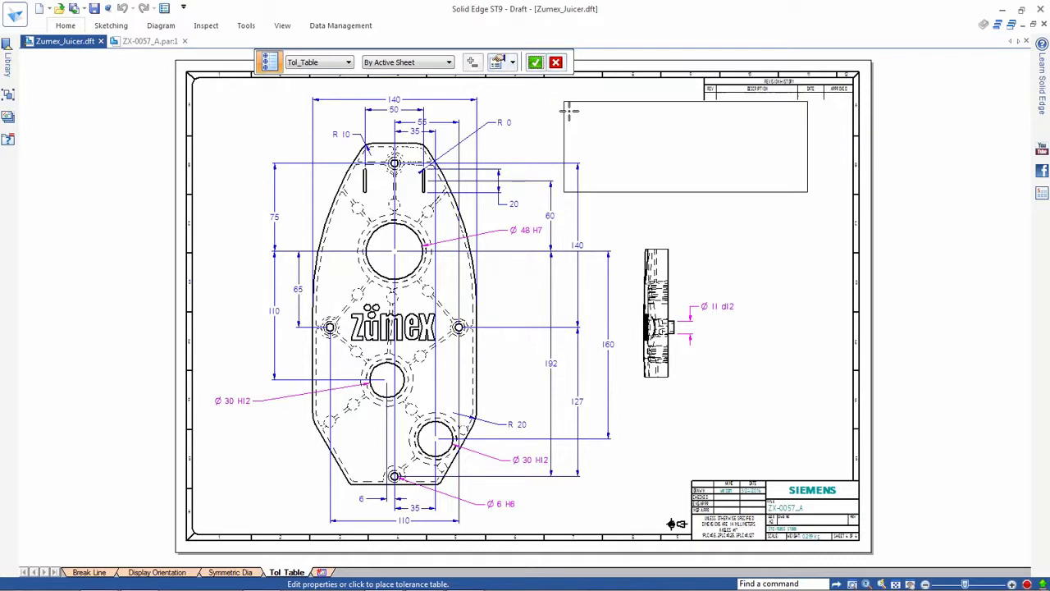
{"action": "left_click", "coordinate": [598, 119]}
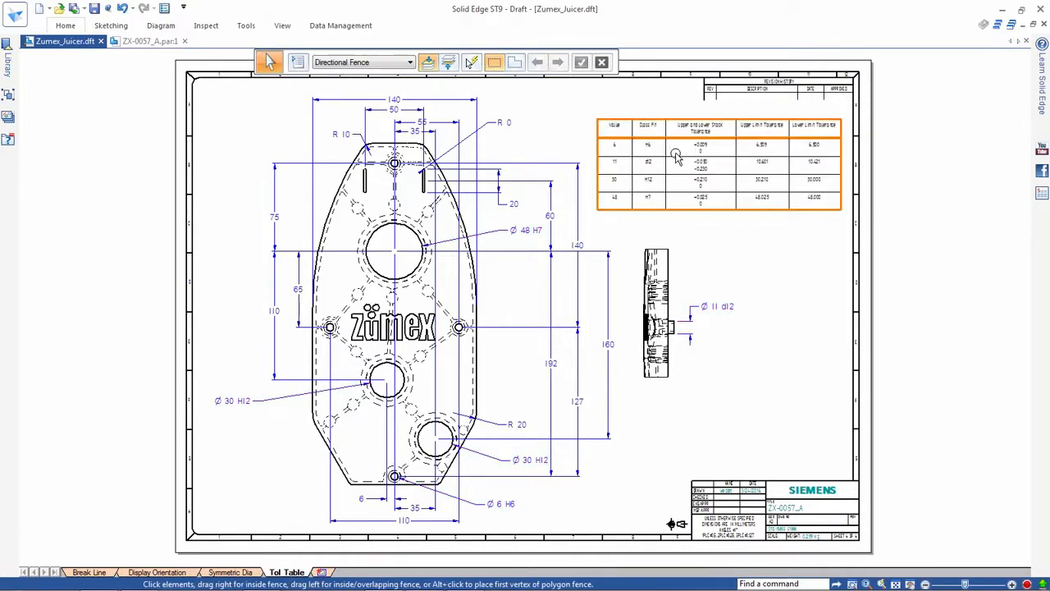
{"action": "scroll", "coordinate": [713, 171], "scroll_direction": "up", "scroll_amount": 5}
{"action": "middle_click_drag", "start_coordinate": [708, 203], "coordinate": [651, 276]}
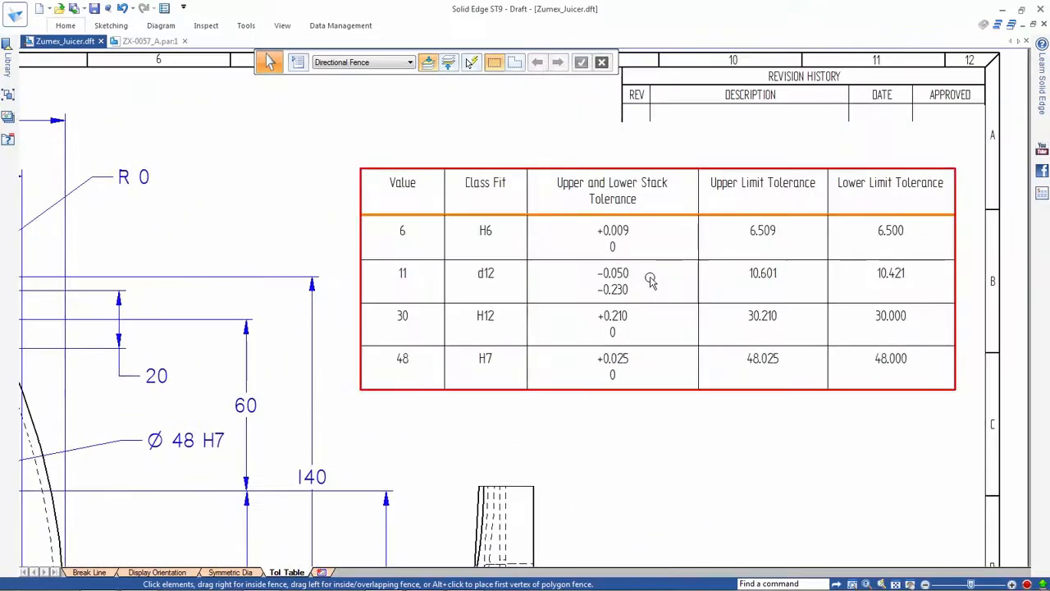
{"action": "key", "text": "ctrl+f"}
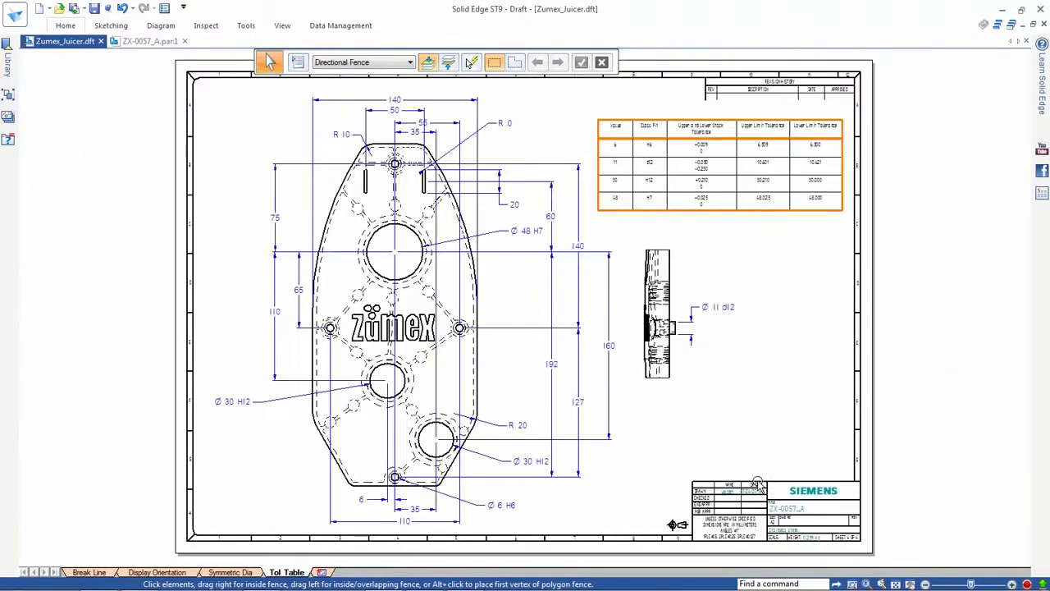
Step: Preview the paper print of the drawing's four sheets from last to first and return to the drawing
{"action": "left_click", "coordinate": [15, 15]}
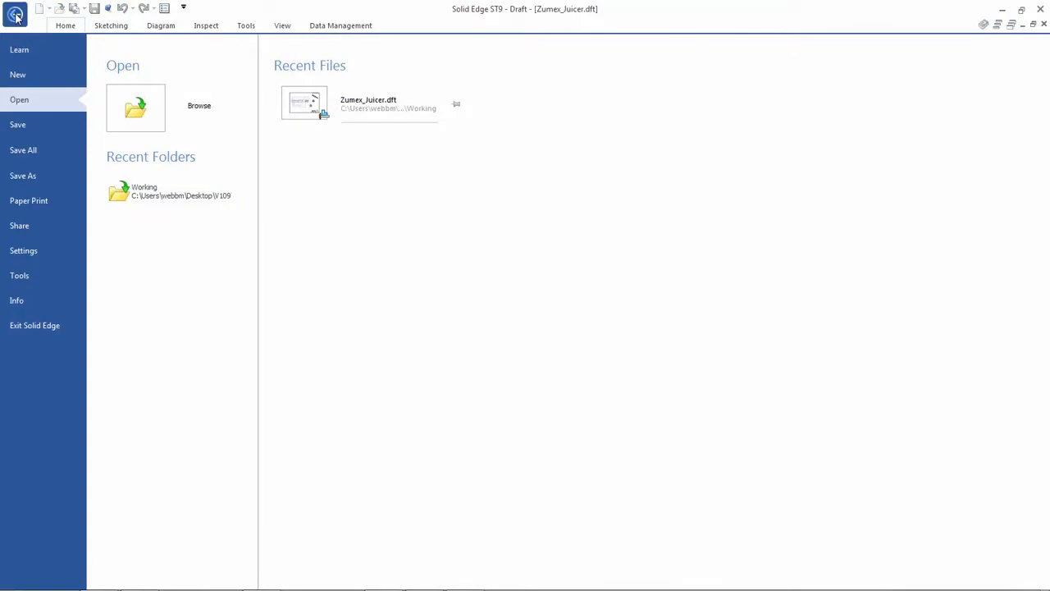
{"action": "left_click", "coordinate": [46, 201]}
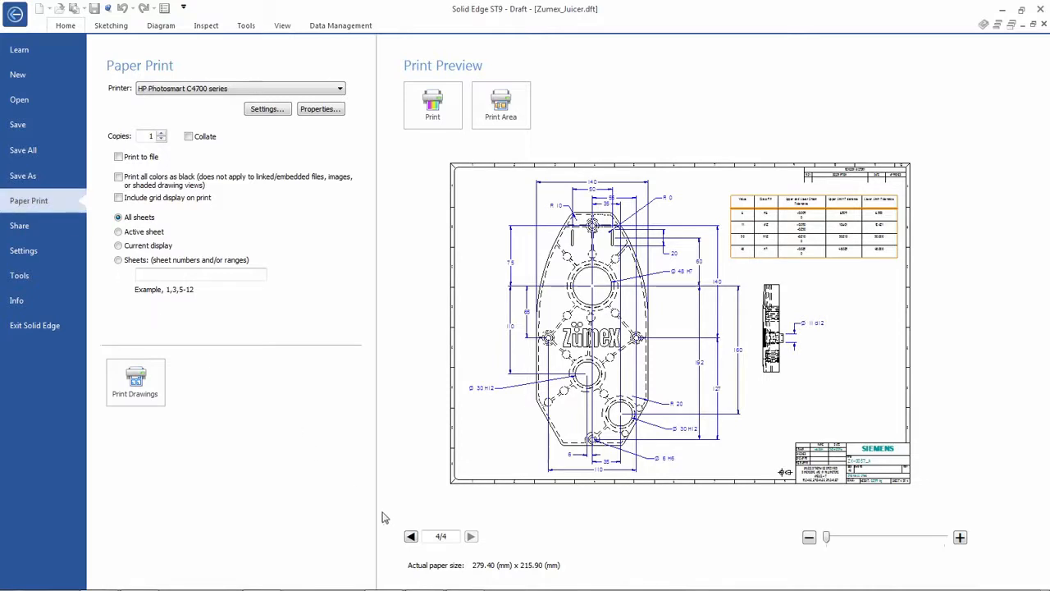
{"action": "left_click", "coordinate": [411, 537]}
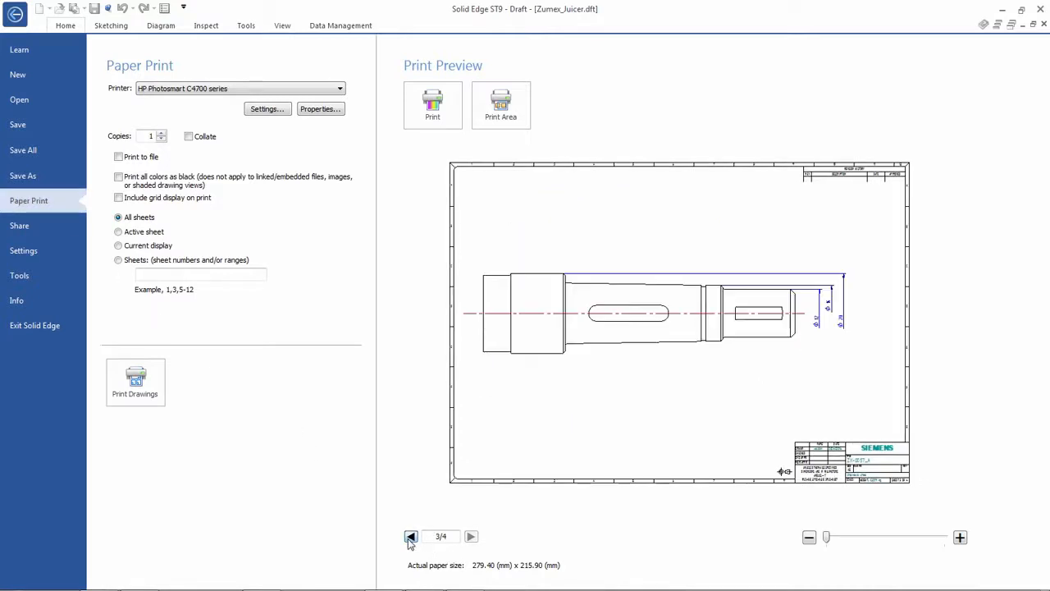
{"action": "left_click", "coordinate": [410, 537]}
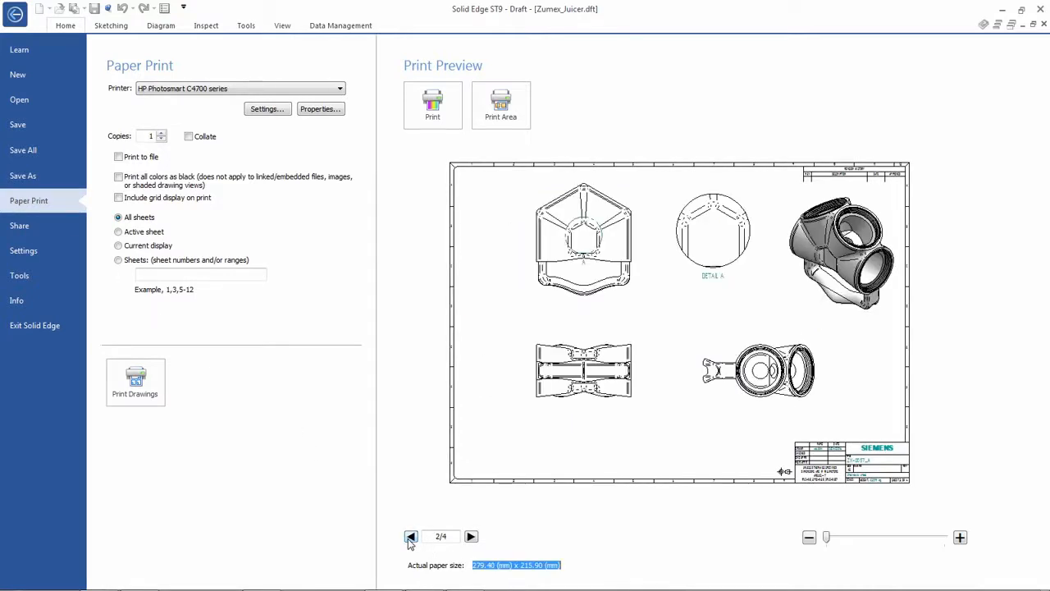
{"action": "left_click", "coordinate": [411, 537]}
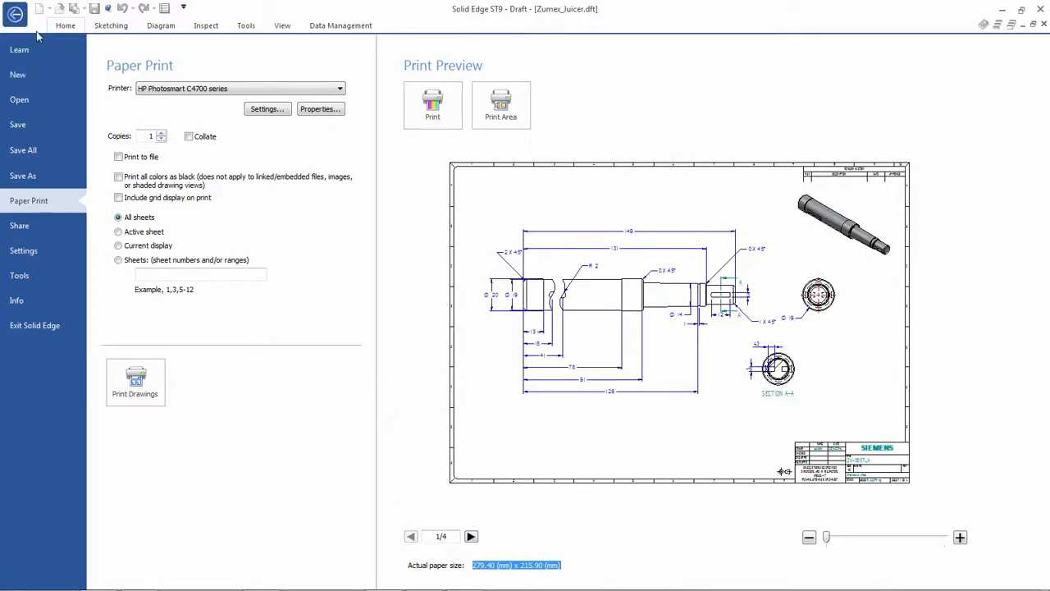
{"action": "left_click", "coordinate": [17, 15]}
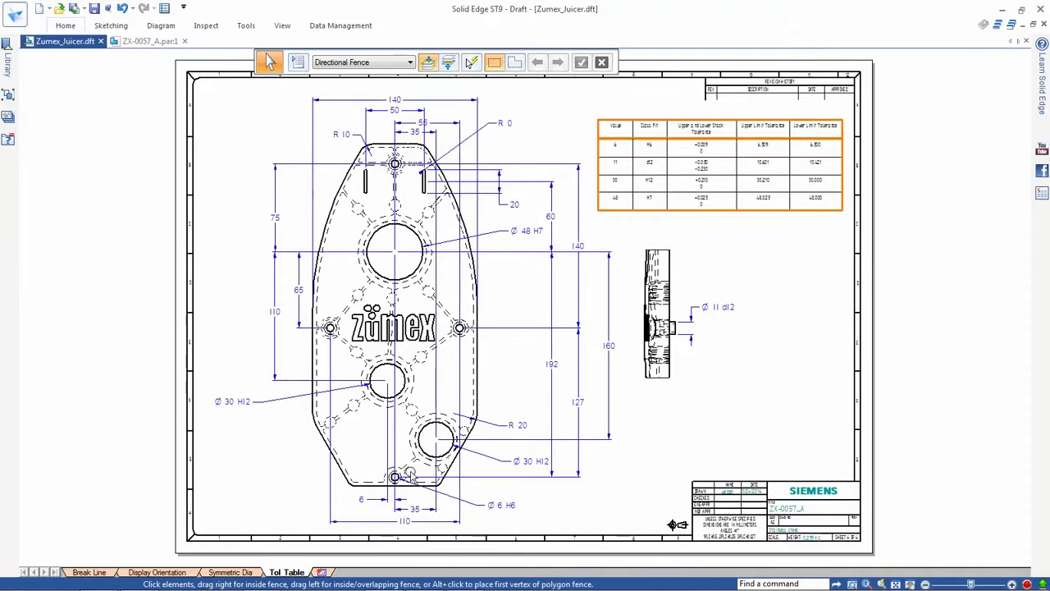
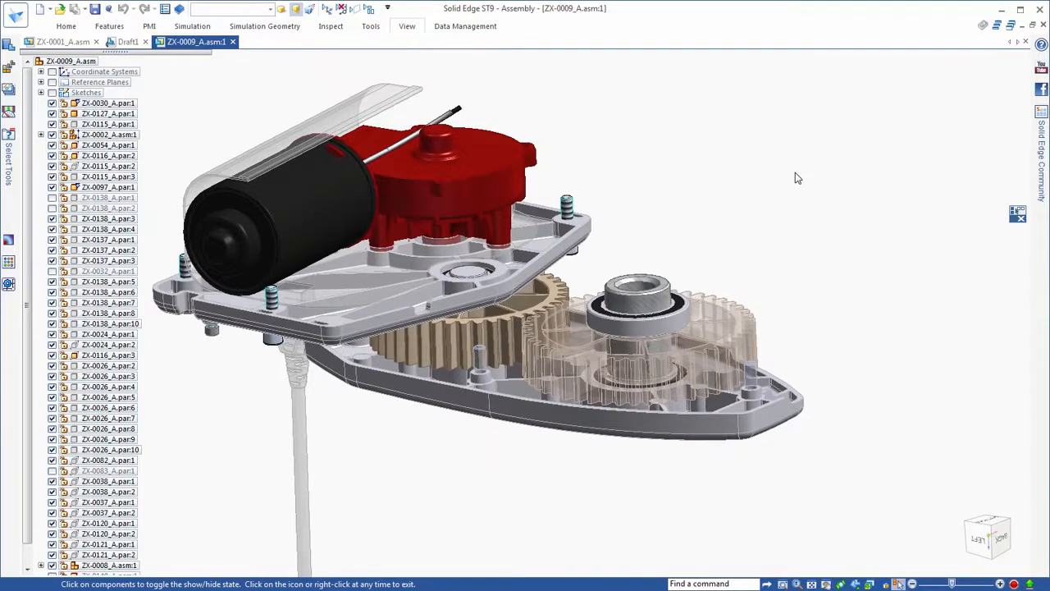
Step: In the ZX-0009_A assembly, show the hidden large gear under the bearing and finish the show/hide mode
{"action": "left_click", "coordinate": [759, 326]}
{"action": "right_click", "coordinate": [800, 146]}
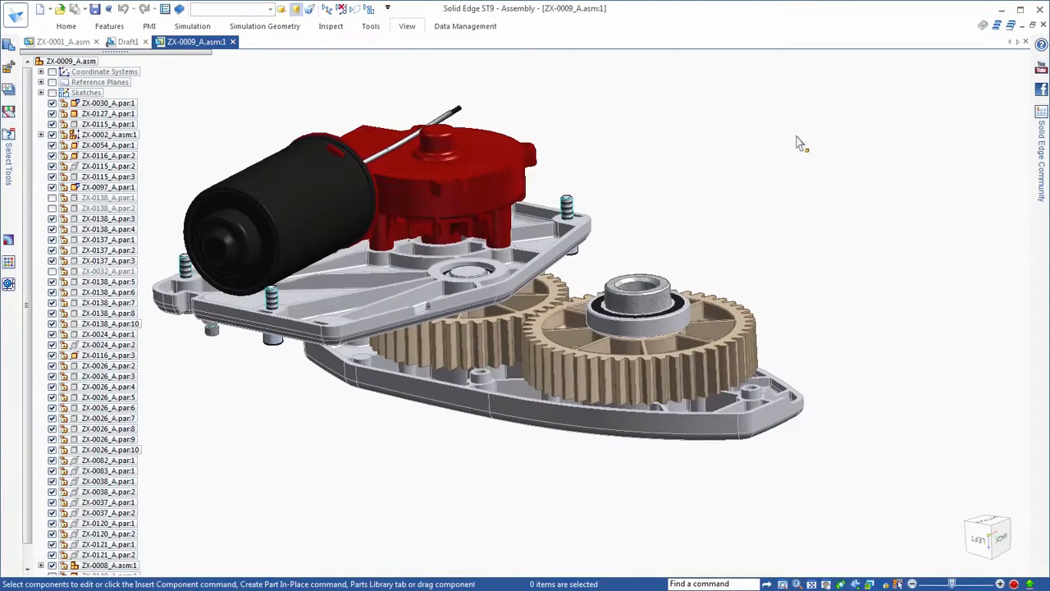
Step: Open the Assembly Relationships Manager and make its window taller to list more relationships
{"action": "right_click", "coordinate": [790, 151]}
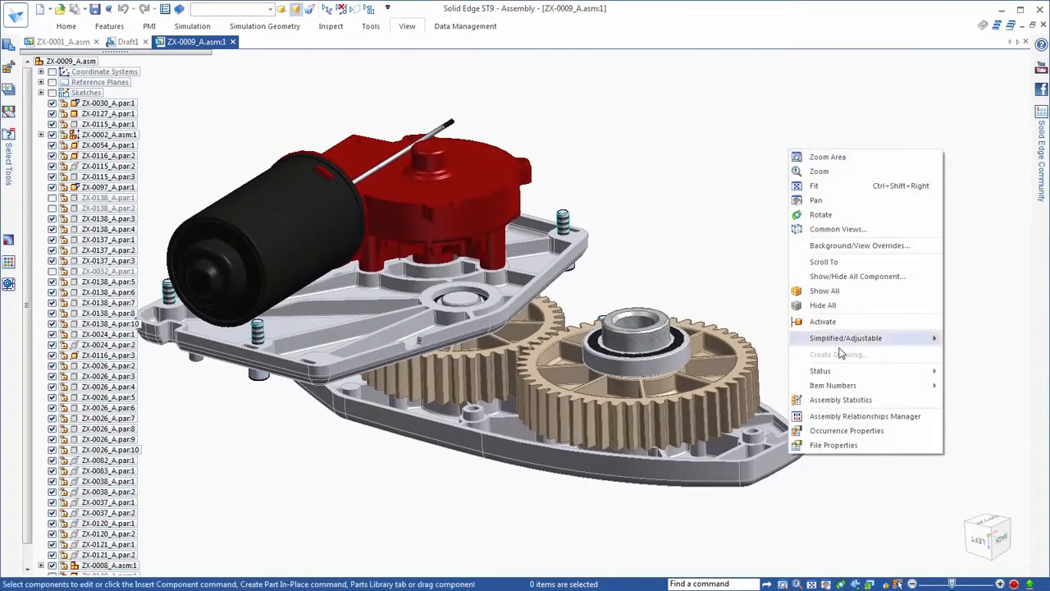
{"action": "left_click", "coordinate": [865, 416]}
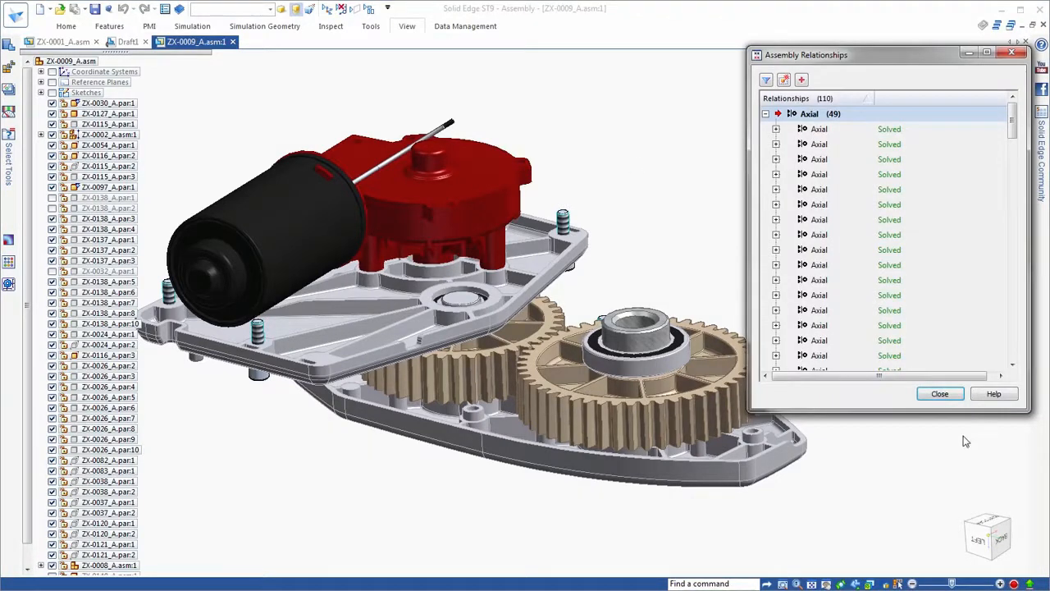
{"action": "left_click_drag", "start_coordinate": [945, 413], "coordinate": [956, 478]}
{"action": "left_click_drag", "start_coordinate": [1013, 139], "coordinate": [1036, 122]}
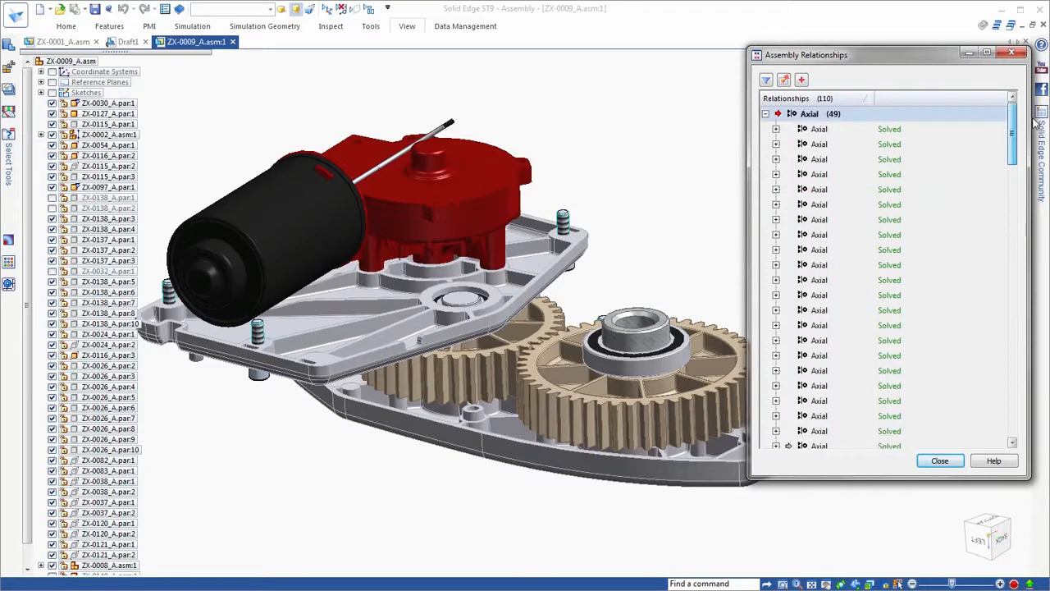
Step: Regroup the relationships list by component and restore the grouping by relationship type
{"action": "right_click", "coordinate": [858, 99]}
{"action": "mouse_move", "coordinate": [903, 211]}
{"action": "left_click", "coordinate": [1003, 242]}
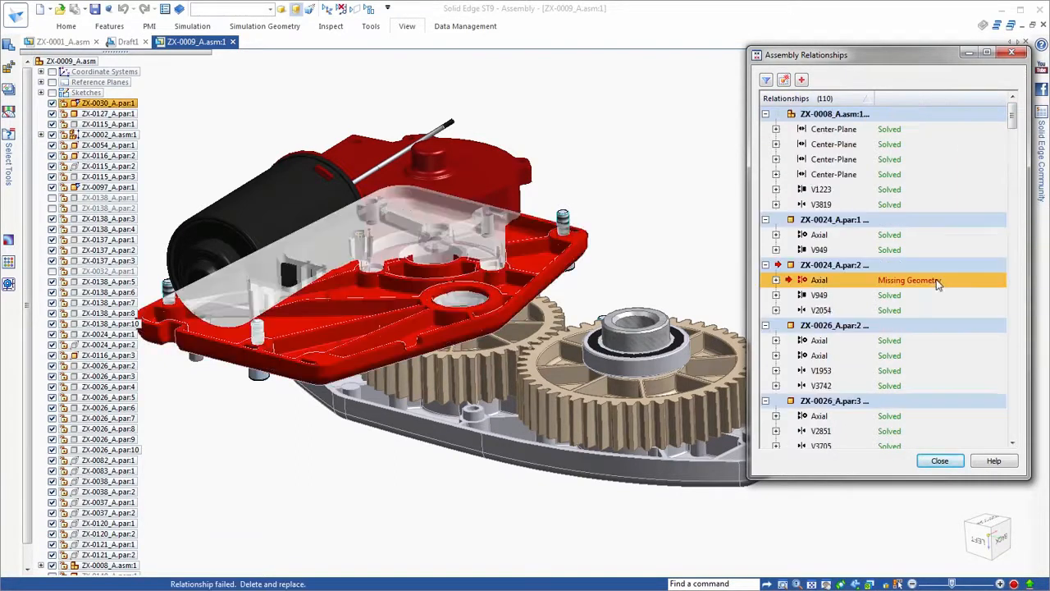
{"action": "right_click", "coordinate": [847, 100]}
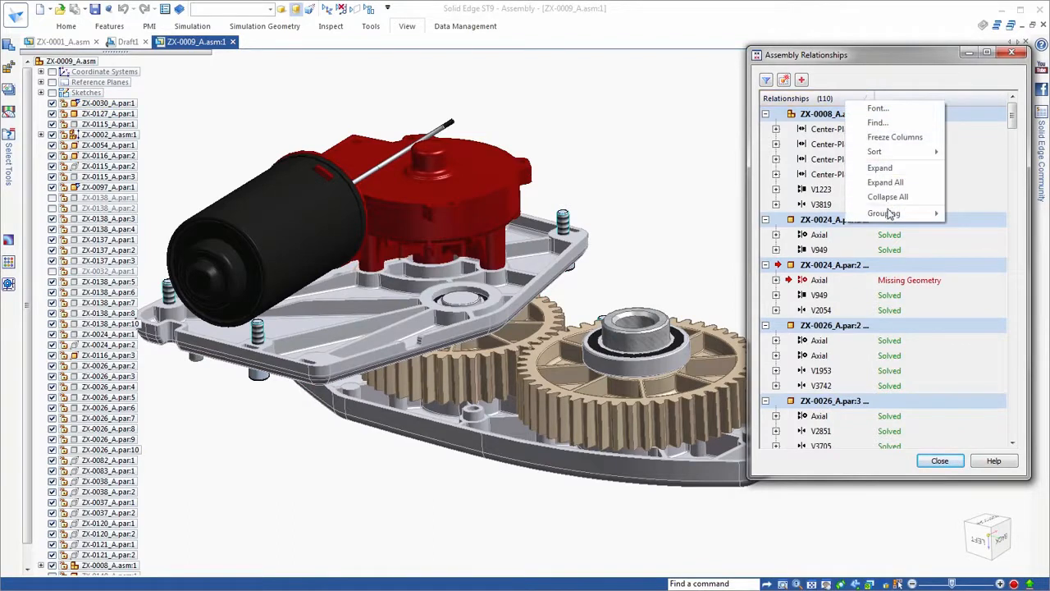
{"action": "mouse_move", "coordinate": [890, 213]}
{"action": "left_click", "coordinate": [981, 230]}
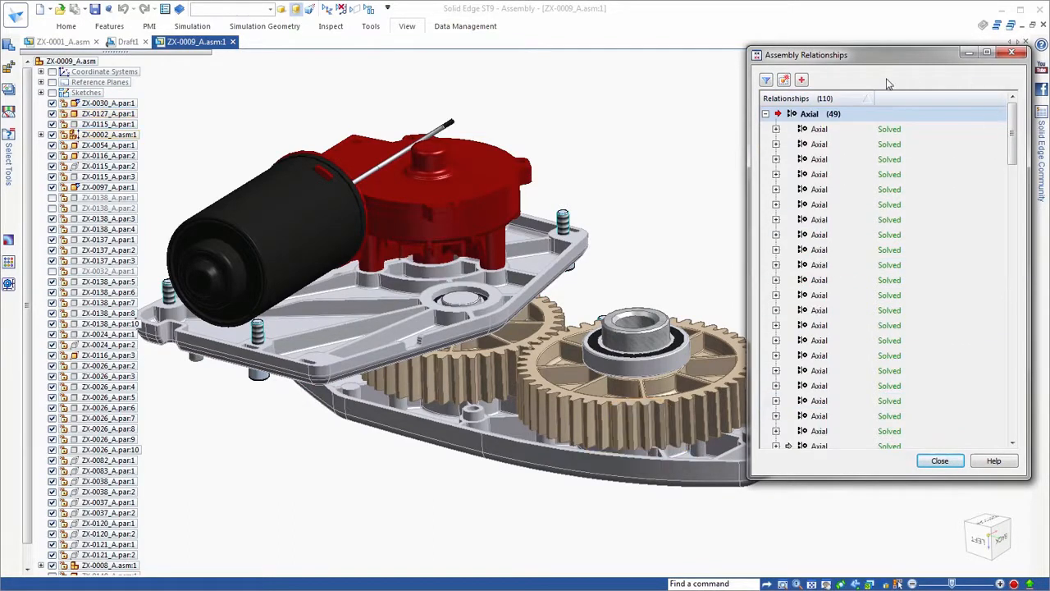
Step: Filter the relationships to the Suppressed and Missing Geometry statuses and repair the assembly, keeping the three faulty relationships suppressed
{"action": "left_click", "coordinate": [765, 80]}
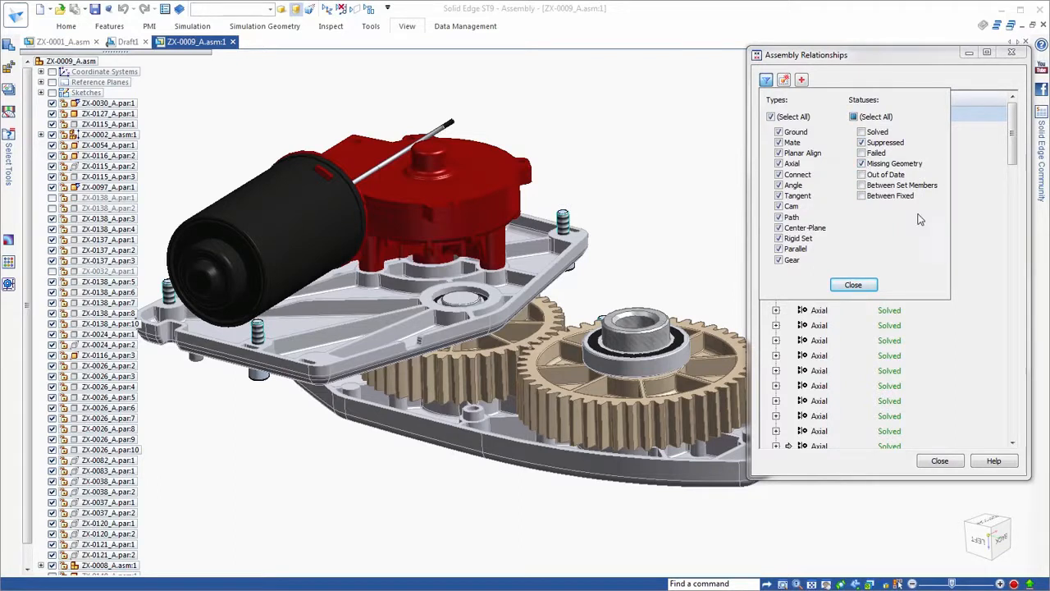
{"action": "left_click", "coordinate": [863, 284]}
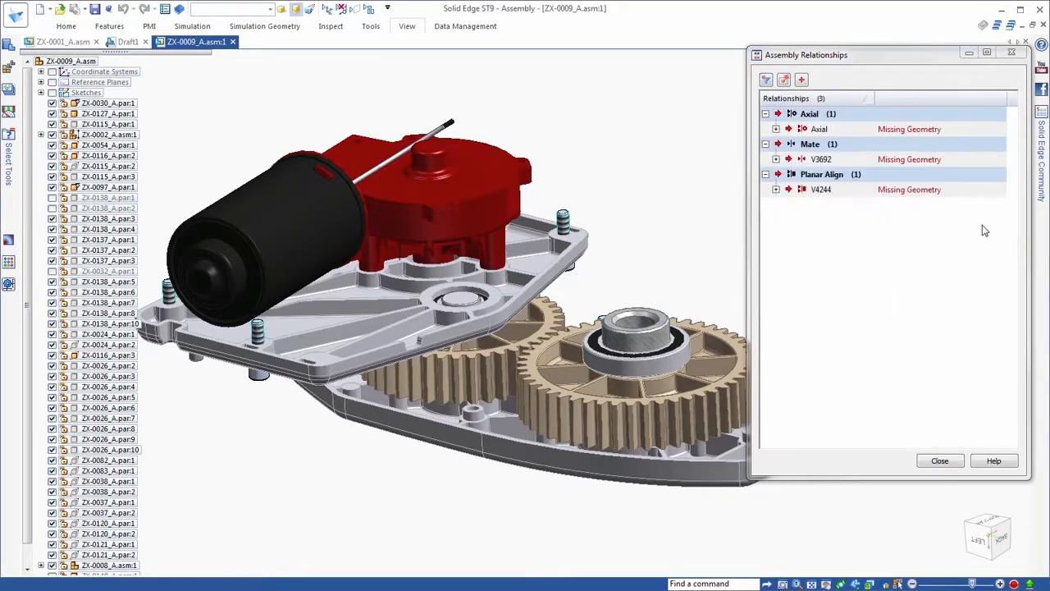
{"action": "left_click", "coordinate": [784, 80]}
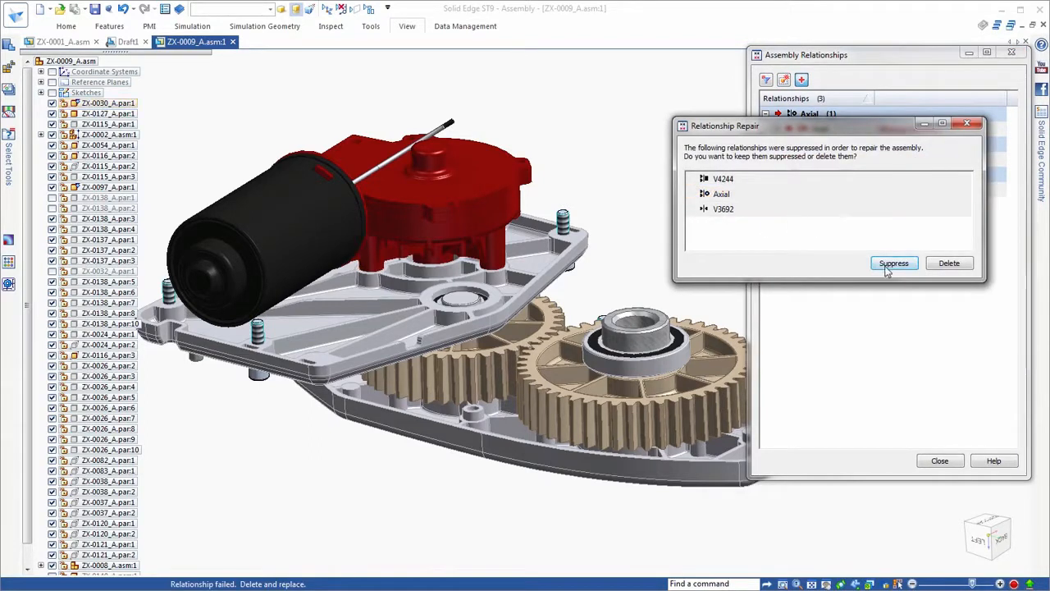
{"action": "left_click", "coordinate": [906, 266]}
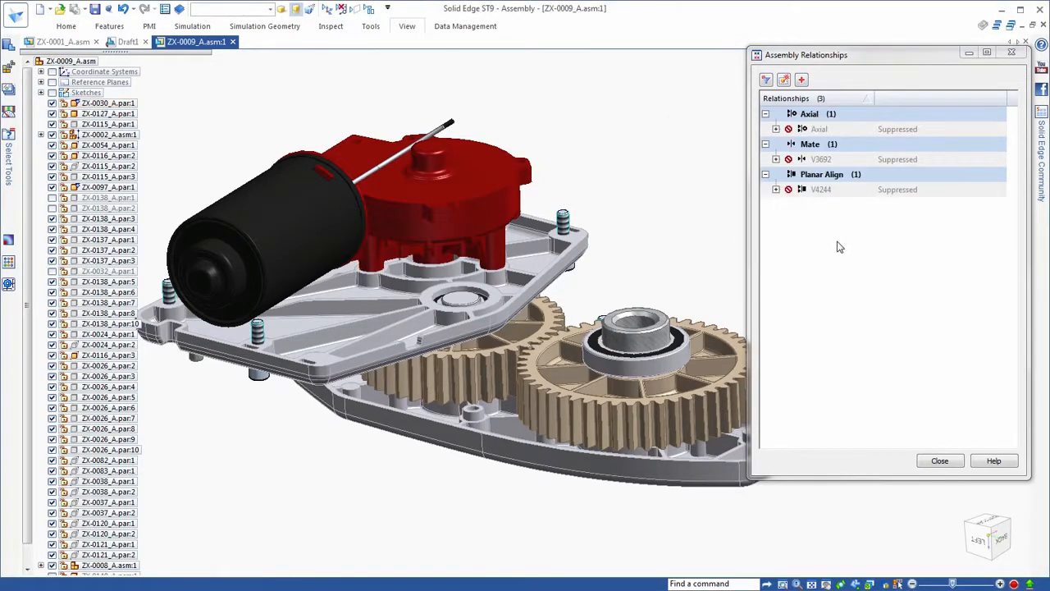
Step: Unsuppress the planar align relationship V4244 and rename it BearingOffset
{"action": "right_click", "coordinate": [857, 191]}
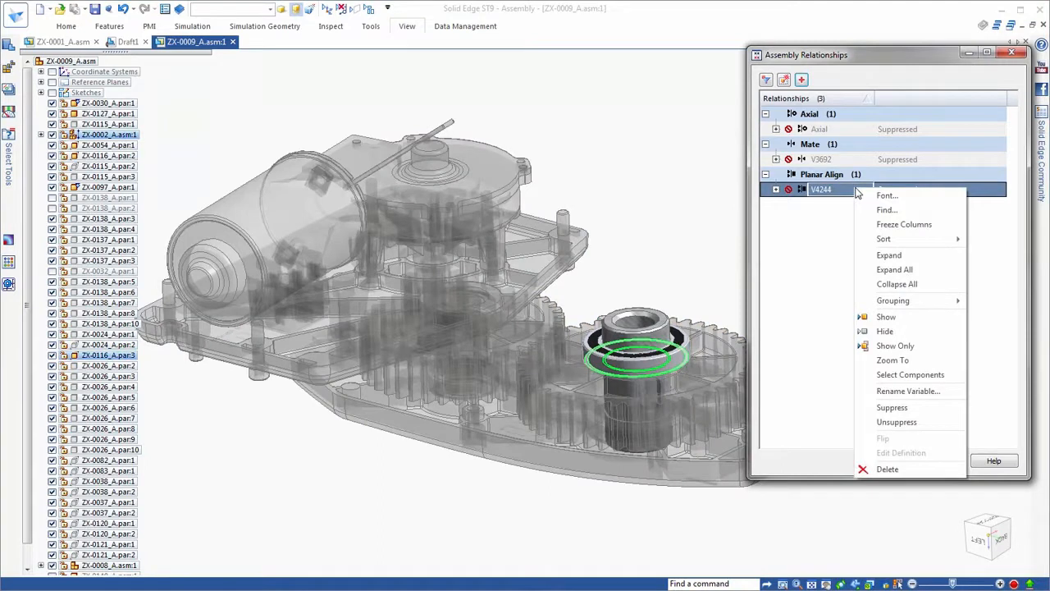
{"action": "left_click", "coordinate": [897, 422]}
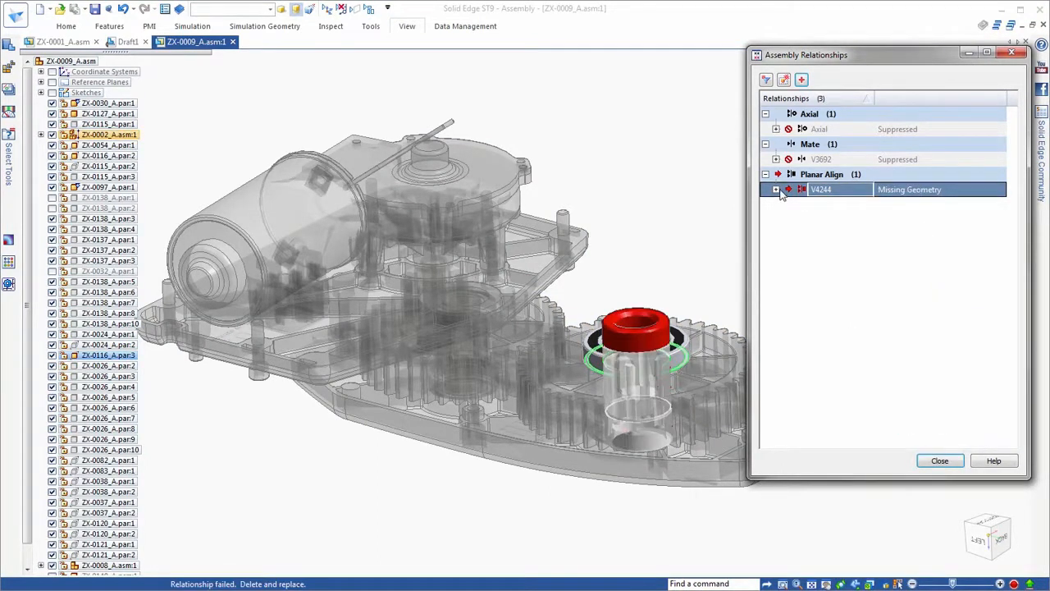
{"action": "left_click", "coordinate": [776, 189]}
{"action": "right_click", "coordinate": [808, 191]}
{"action": "left_click", "coordinate": [854, 266]}
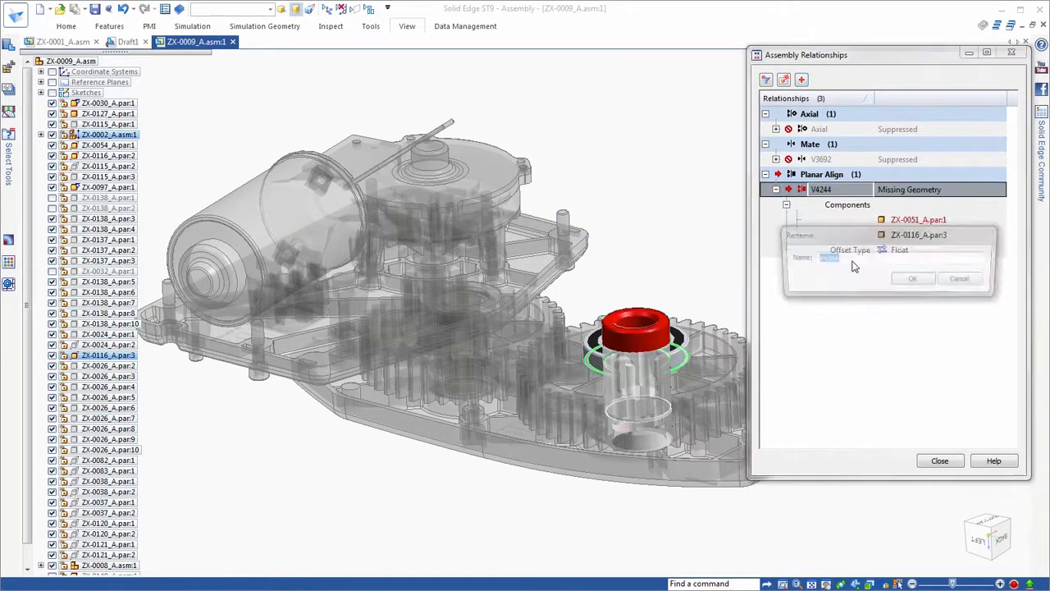
{"action": "type", "text": "BearingOffset"}
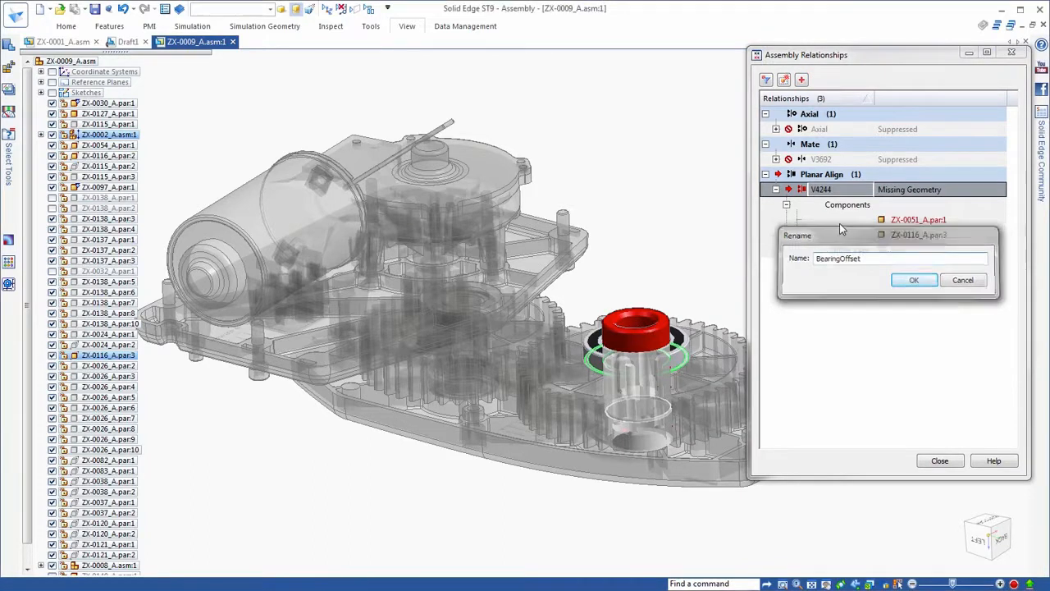
{"action": "key", "text": "Return"}
Step: Edit the definition of the BearingOffset relationship and pick the ring face around the shaft in the housing opening as its new reference
{"action": "left_click", "coordinate": [766, 234]}
{"action": "left_click", "coordinate": [766, 235]}
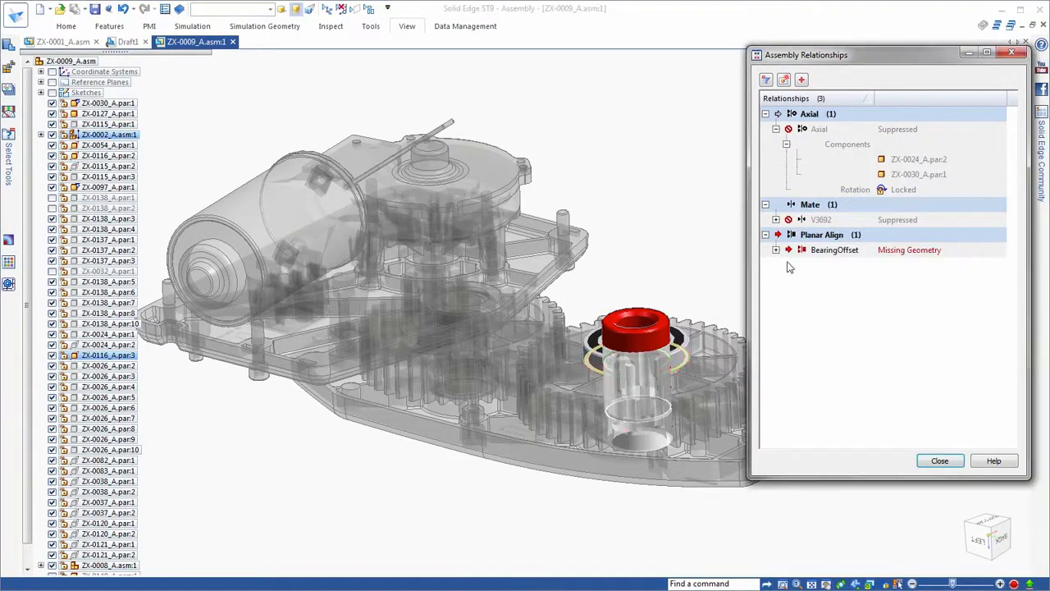
{"action": "left_click", "coordinate": [776, 251]}
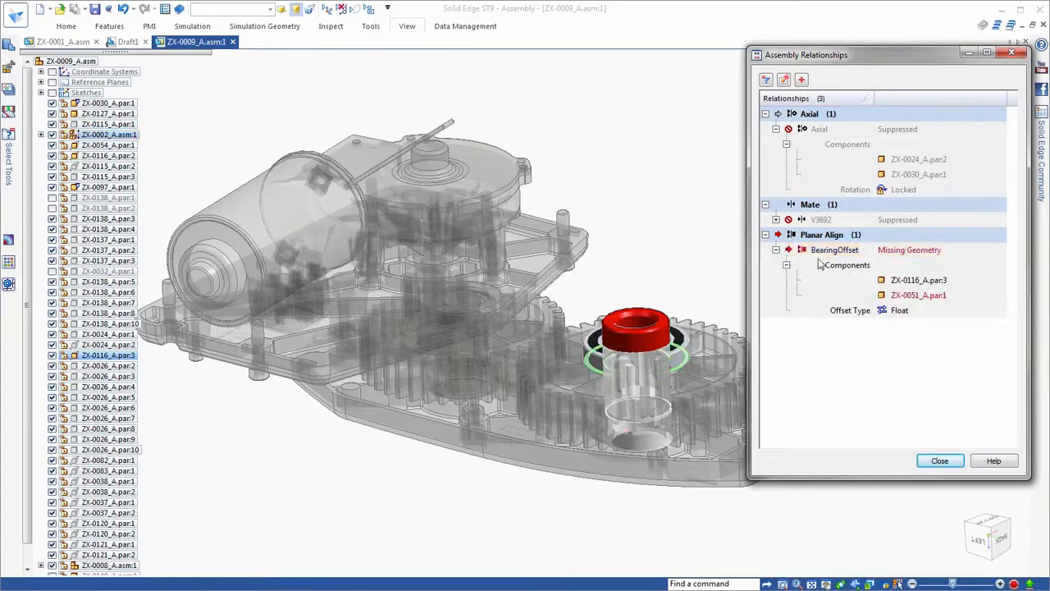
{"action": "mouse_move", "coordinate": [924, 254]}
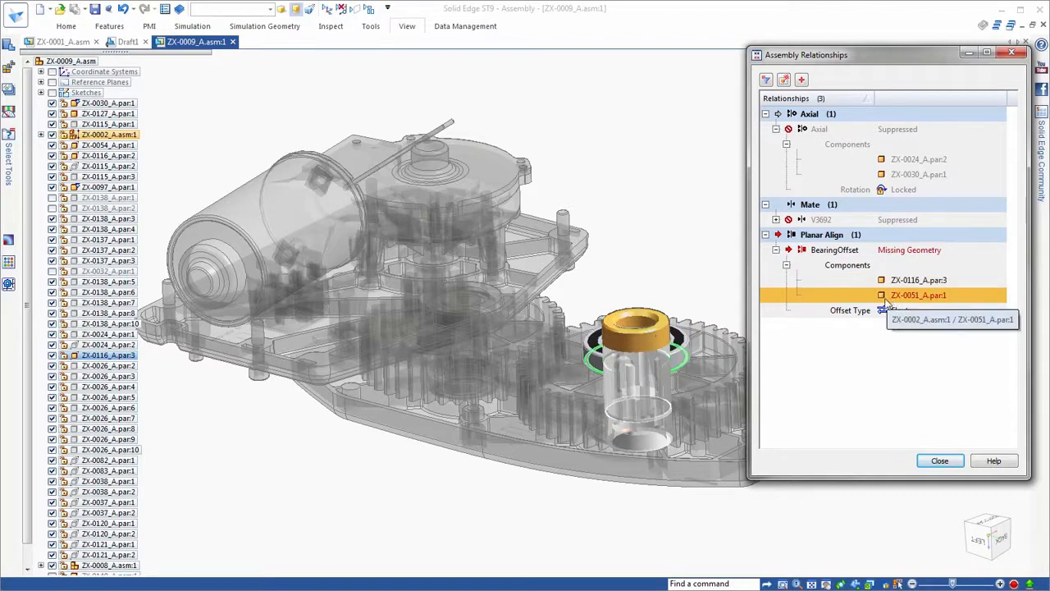
{"action": "double_click", "coordinate": [873, 253]}
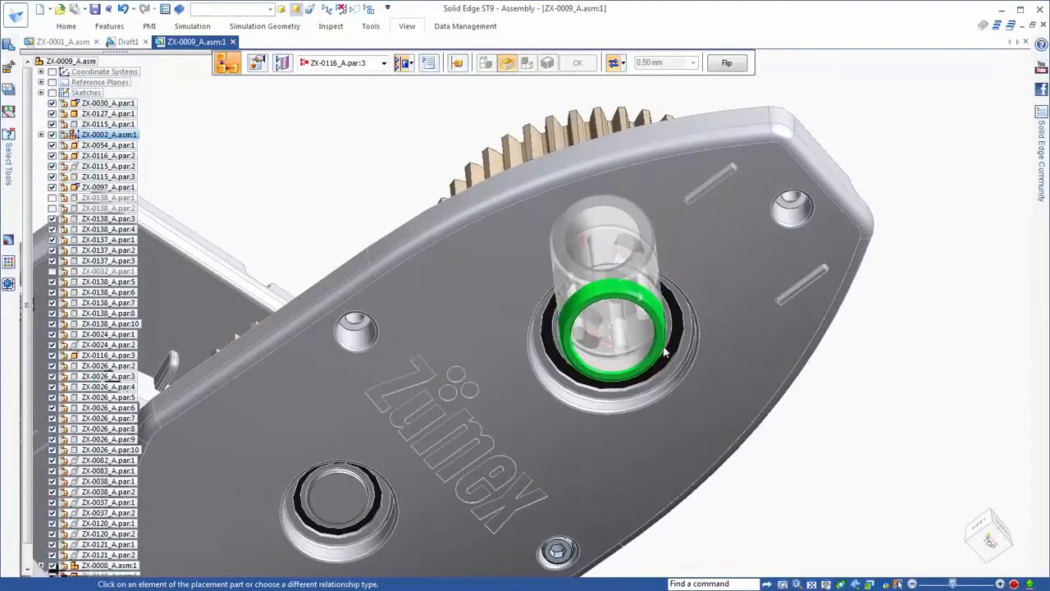
{"action": "left_click", "coordinate": [663, 349]}
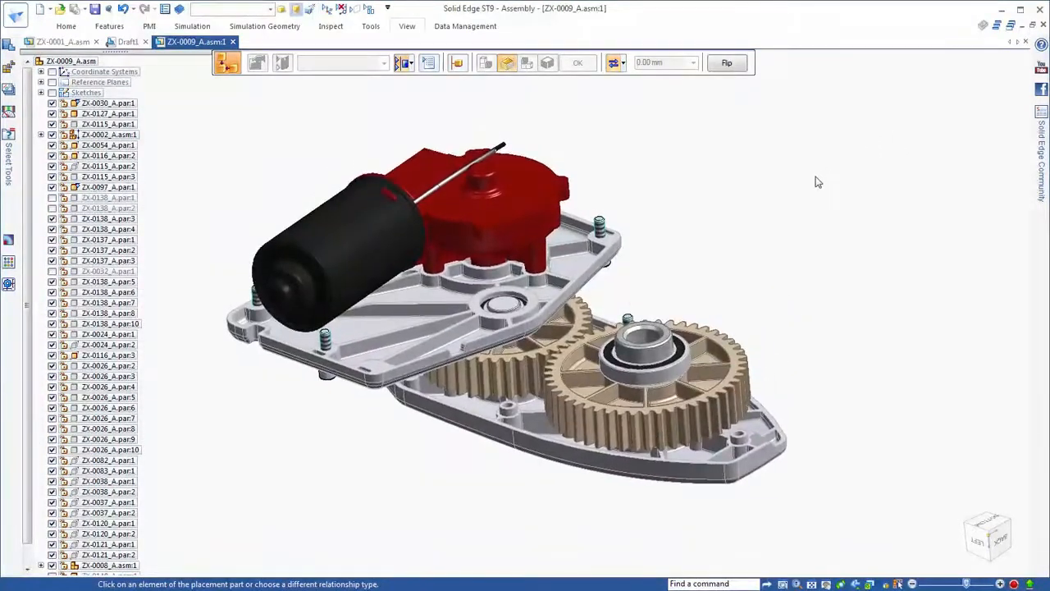
Step: Display the ZX-0001_A juicer assembly in the 05-Gear Housing Rev-C configuration
{"action": "left_click", "coordinate": [271, 12]}
{"action": "left_click", "coordinate": [243, 28]}
{"action": "left_click", "coordinate": [276, 153]}
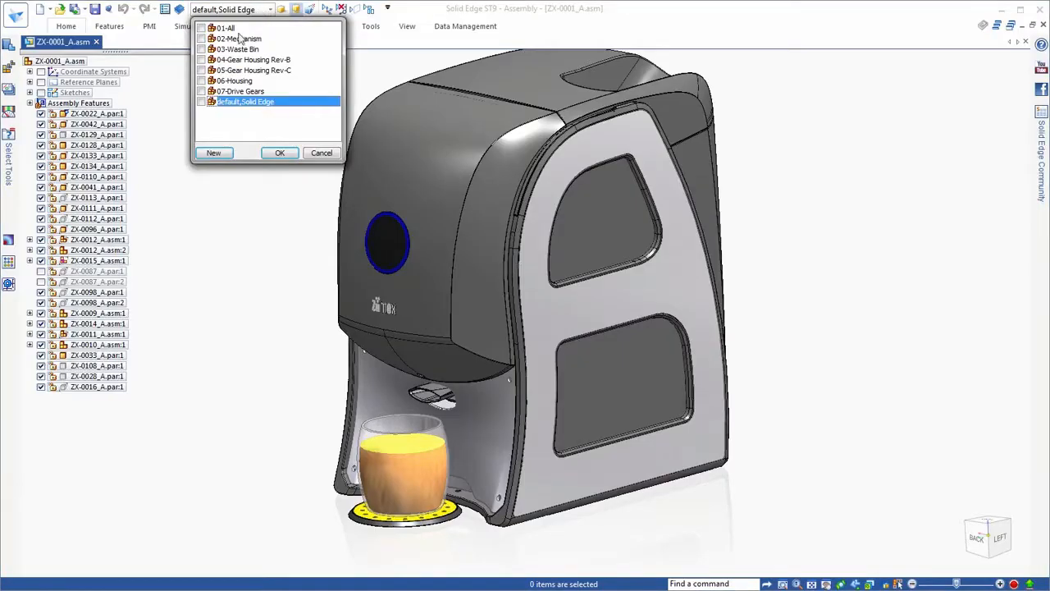
{"action": "left_click", "coordinate": [250, 73]}
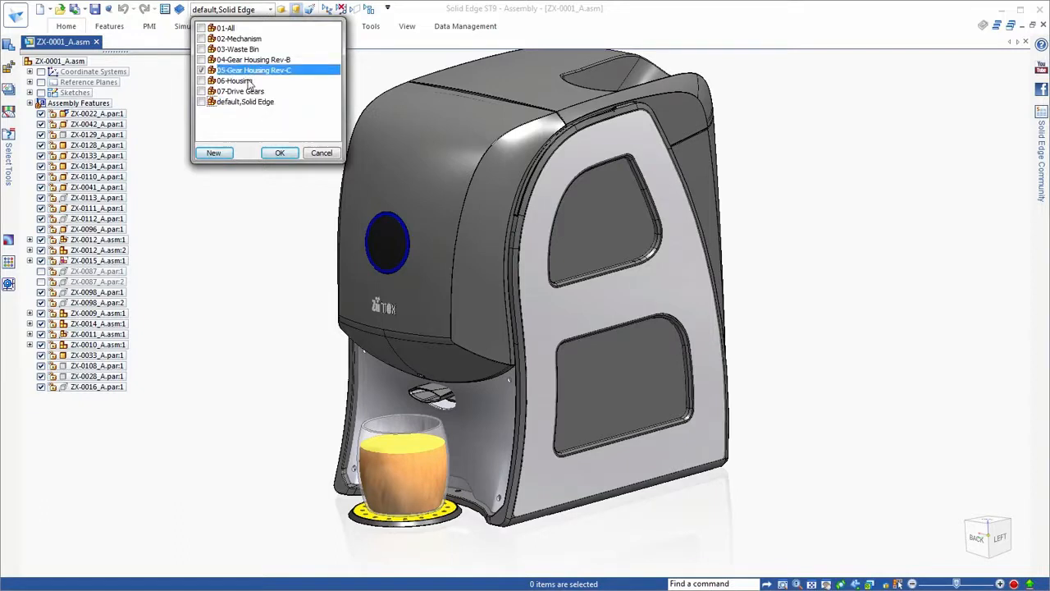
{"action": "left_click", "coordinate": [279, 154]}
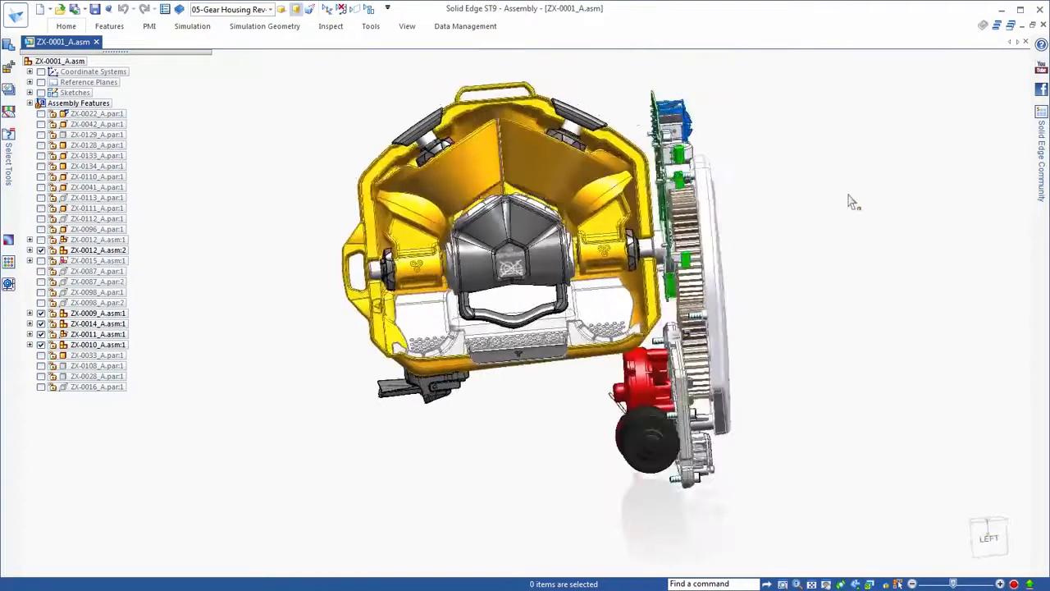
Step: Isolate the handled part ZX-0017_C at the centre of the yellow bin
{"action": "left_click", "coordinate": [529, 234]}
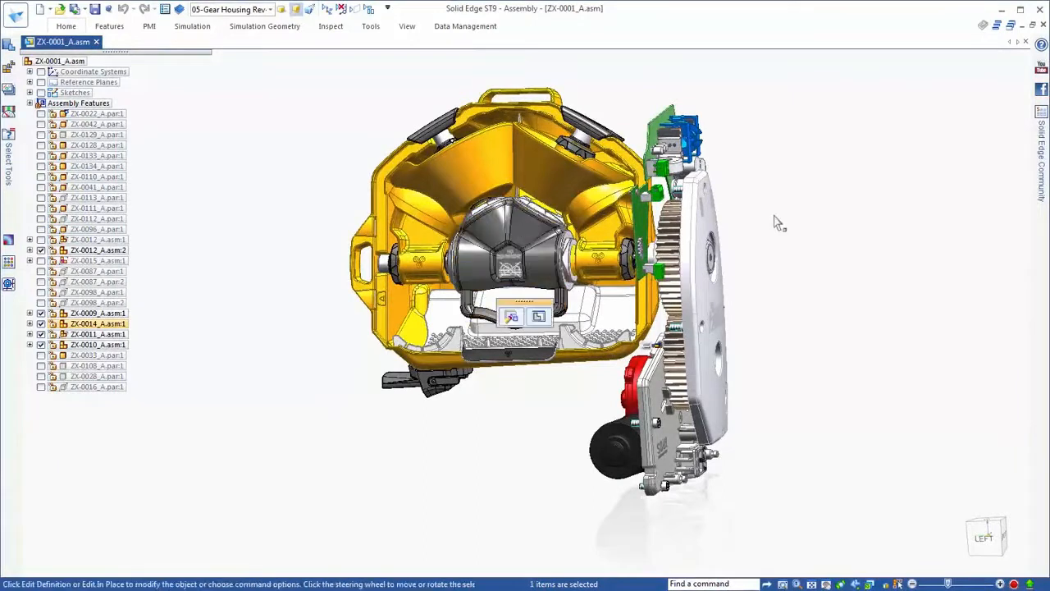
{"action": "right_click", "coordinate": [800, 212]}
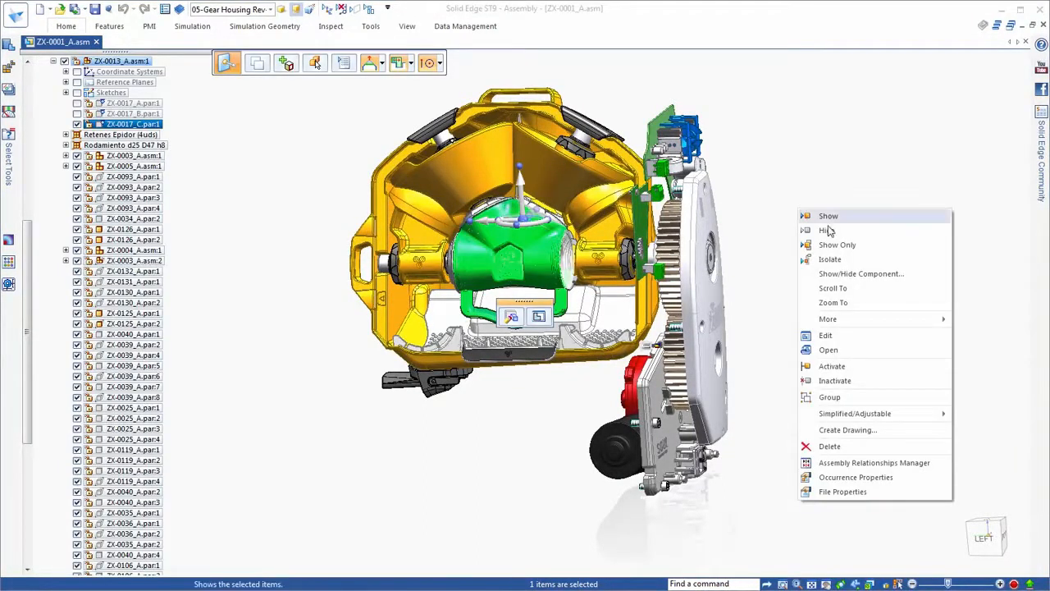
{"action": "left_click", "coordinate": [830, 258]}
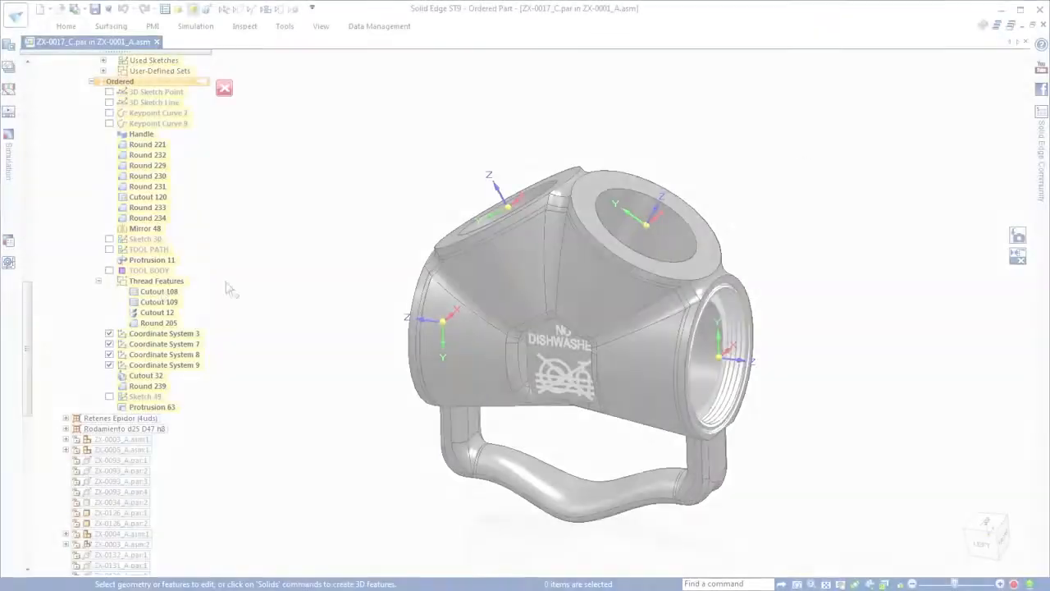
Step: Duplicate the Thread Features group from Coordinate System 3 onto the coordinate systems at the other three openings of ZX-0017_C
{"action": "left_click", "coordinate": [156, 280]}
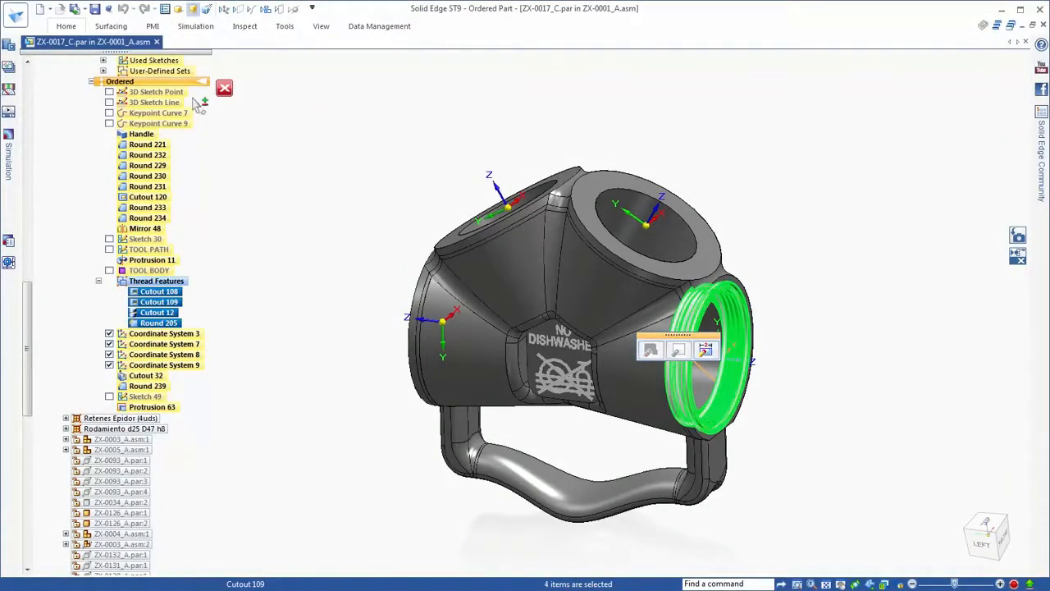
{"action": "left_click", "coordinate": [66, 25]}
{"action": "left_click", "coordinate": [522, 62]}
{"action": "left_click", "coordinate": [537, 129]}
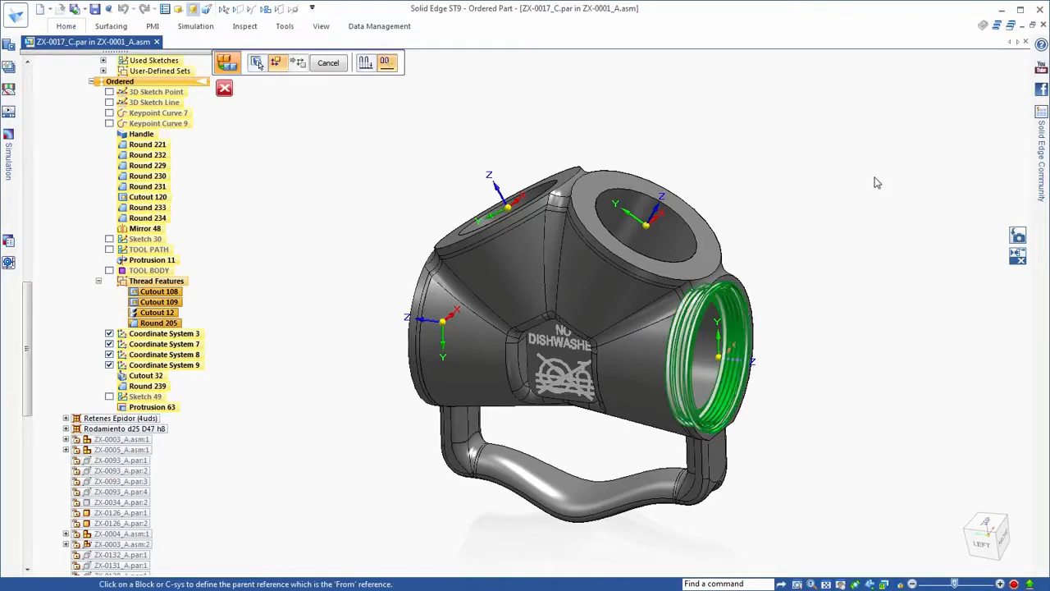
{"action": "scroll", "coordinate": [877, 182], "scroll_direction": "up", "scroll_amount": 4}
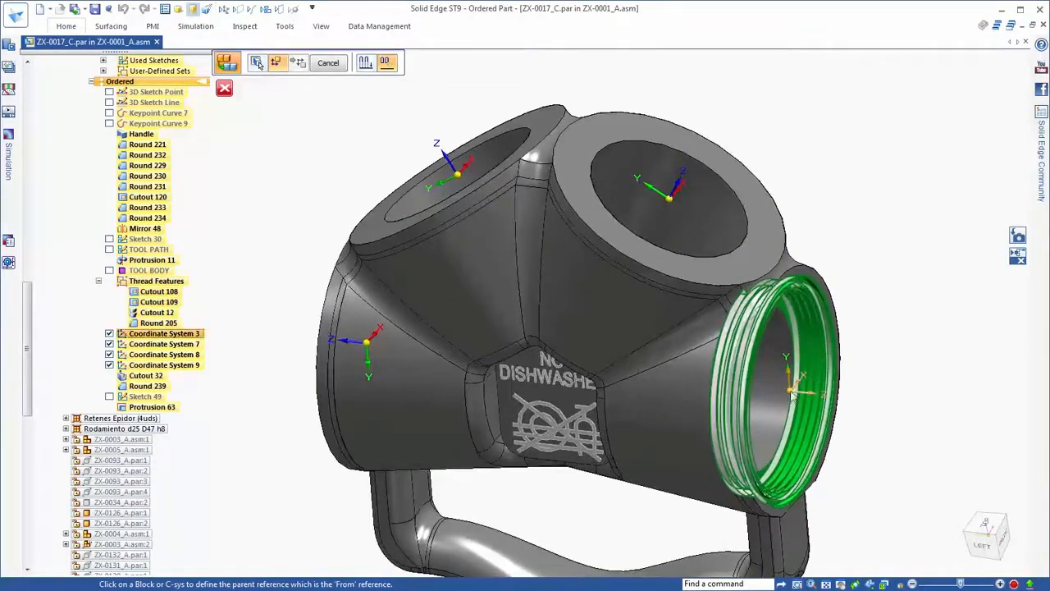
{"action": "left_click", "coordinate": [793, 389]}
{"action": "left_click", "coordinate": [672, 204]}
{"action": "left_click", "coordinate": [457, 174]}
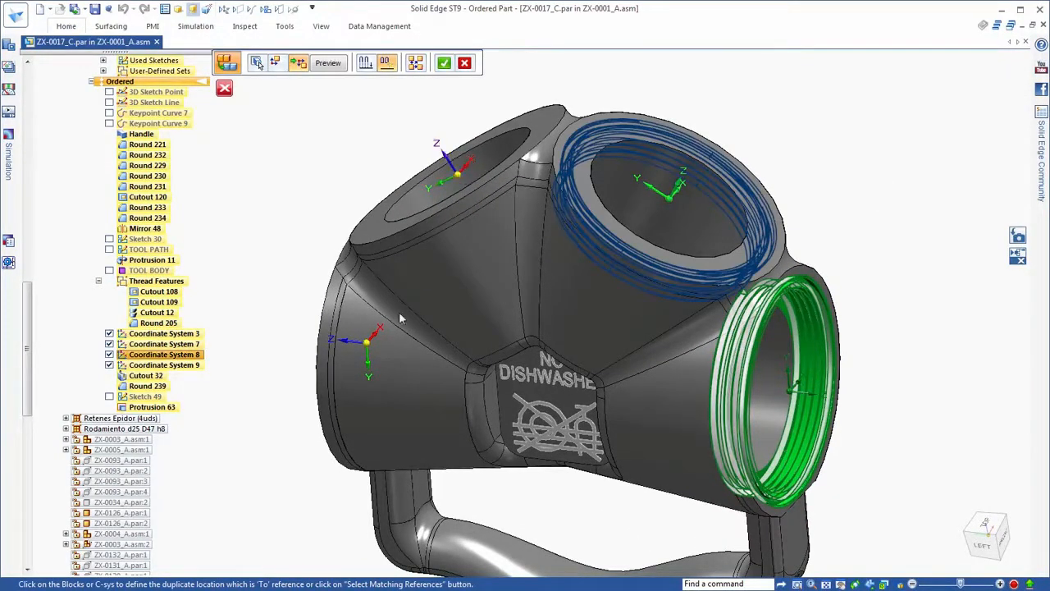
{"action": "left_click", "coordinate": [375, 354]}
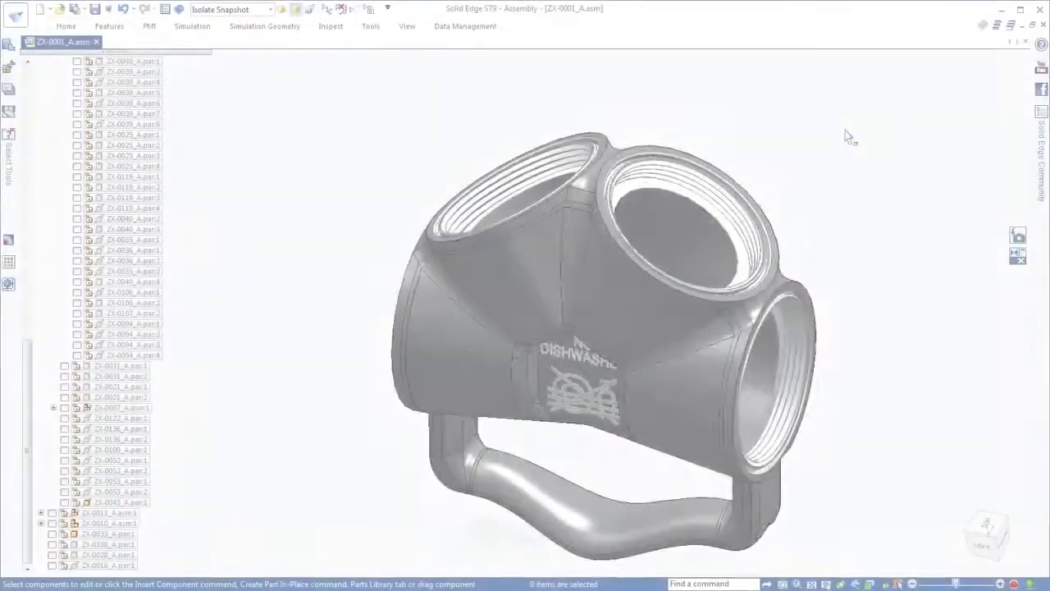
{"action": "scroll", "coordinate": [850, 138], "scroll_direction": "down", "scroll_amount": 6}
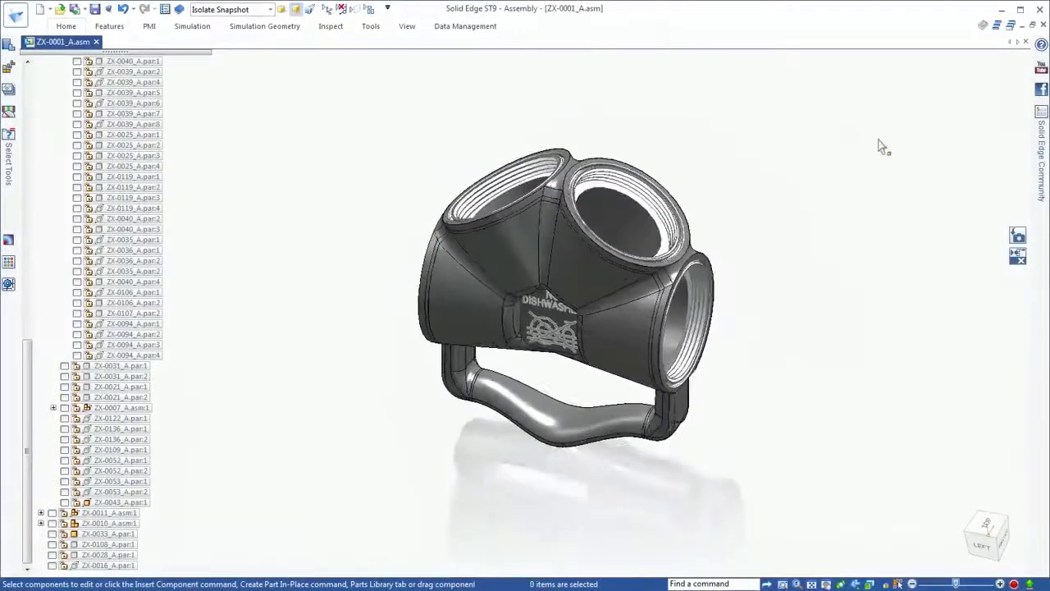
{"action": "left_click", "coordinate": [1019, 237]}
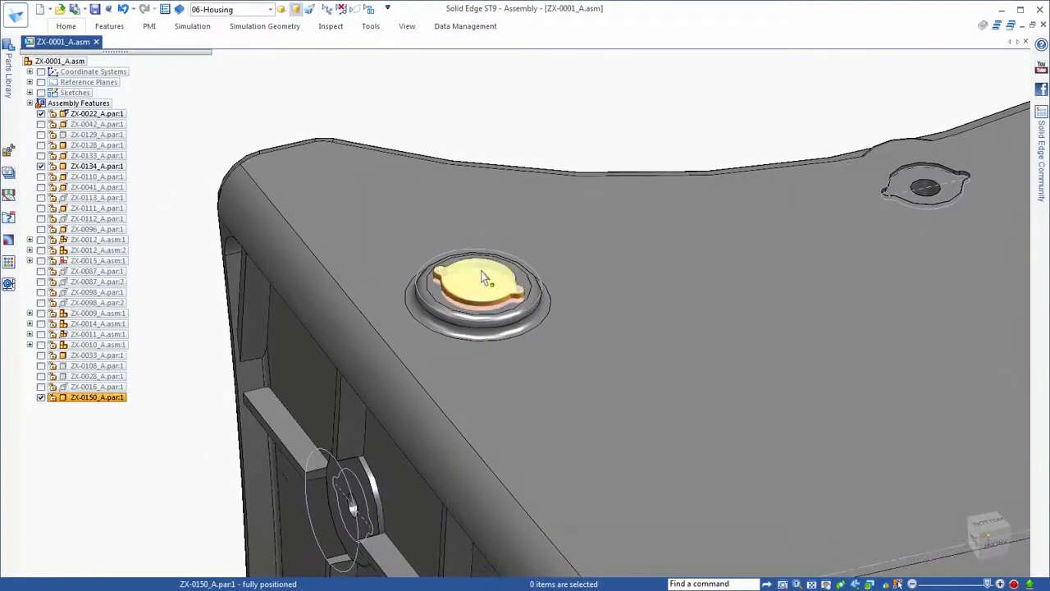
Step: Duplicate the plug ZX-0150_A.par:1 to all matching occurrences of its cutout on the ZX-0022_A housing and finish the pattern
{"action": "left_click", "coordinate": [484, 279]}
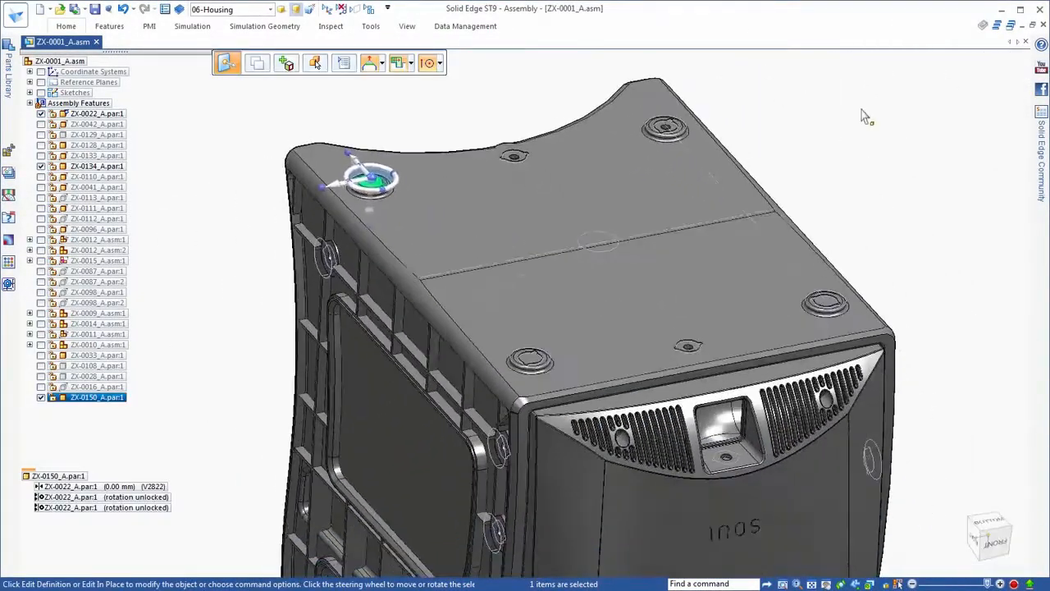
{"action": "left_click", "coordinate": [66, 27]}
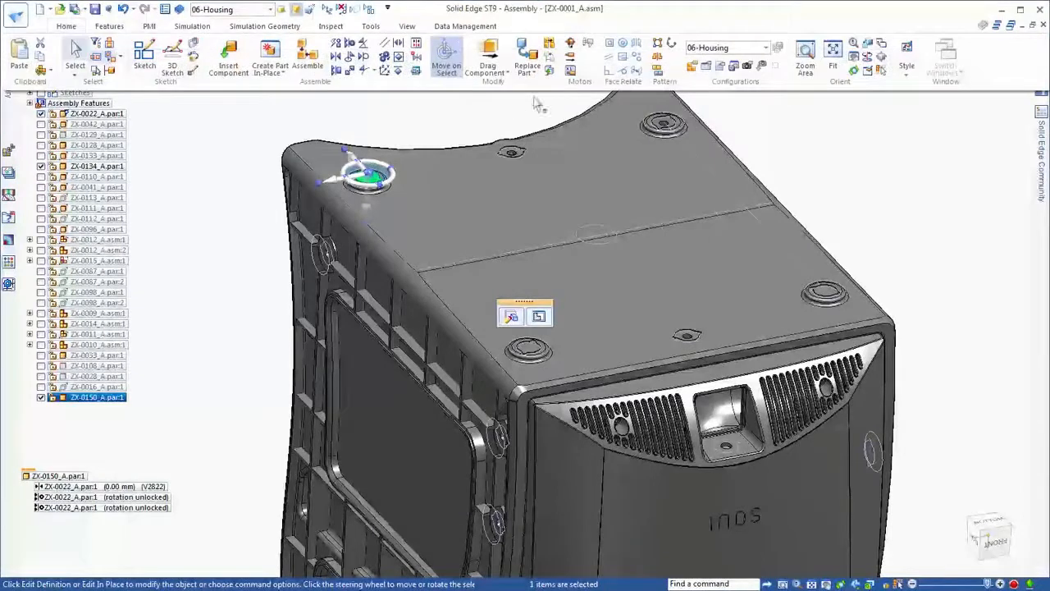
{"action": "left_click", "coordinate": [657, 70]}
{"action": "left_click", "coordinate": [374, 187]}
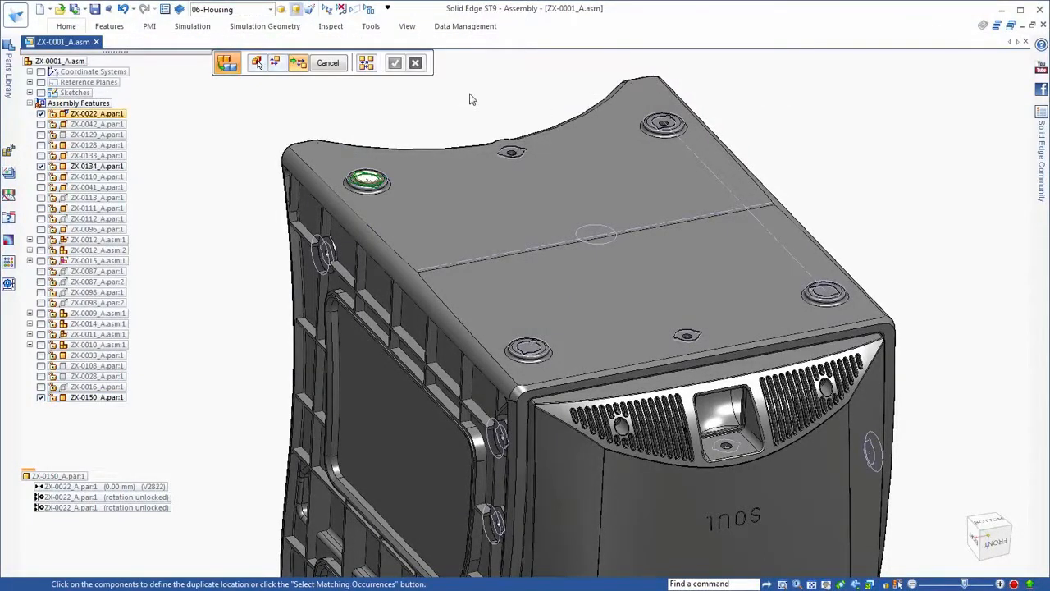
{"action": "left_click", "coordinate": [366, 64]}
{"action": "key", "text": "ctrl+f"}
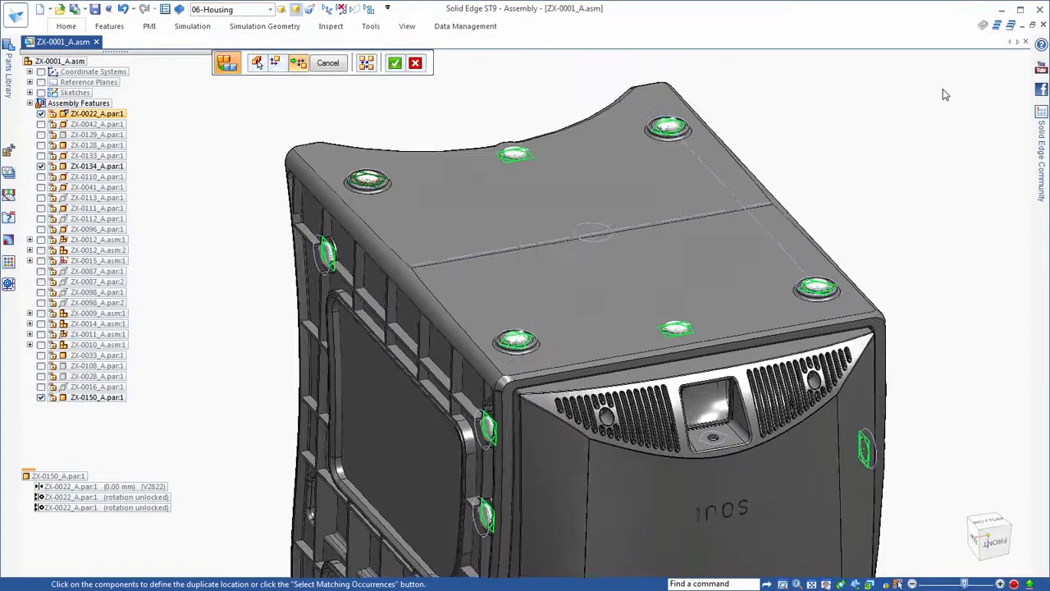
{"action": "key", "text": "ctrl+i"}
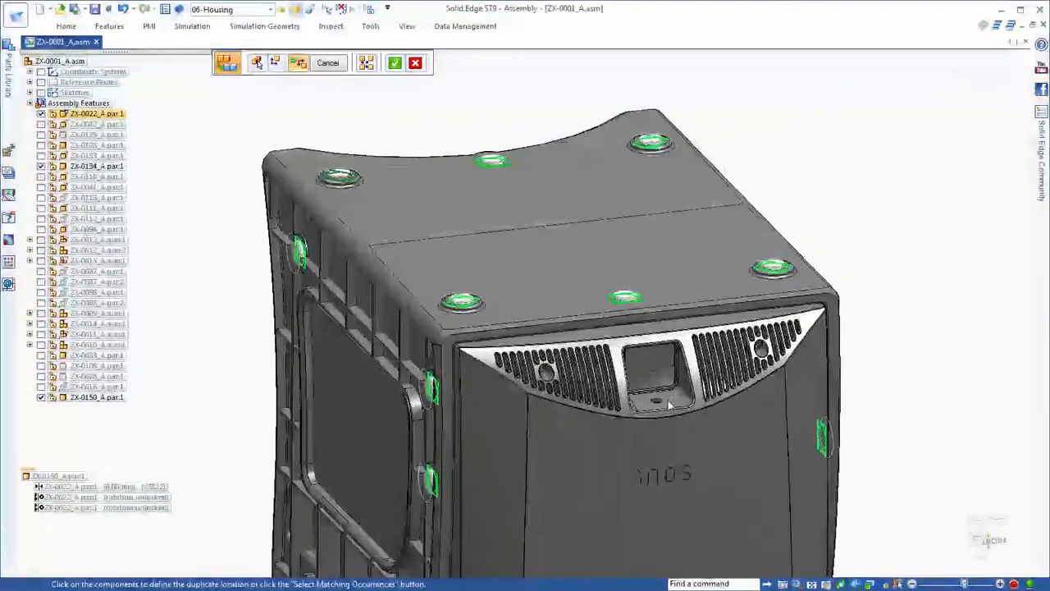
{"action": "right_click", "coordinate": [915, 140]}
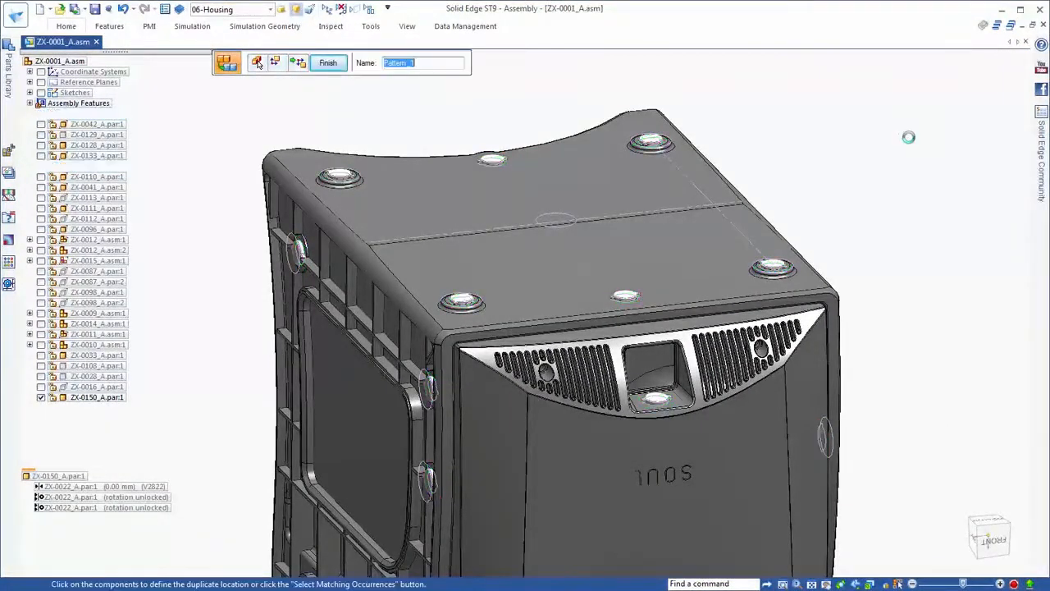
{"action": "right_click", "coordinate": [886, 136]}
{"action": "key", "text": "Escape"}
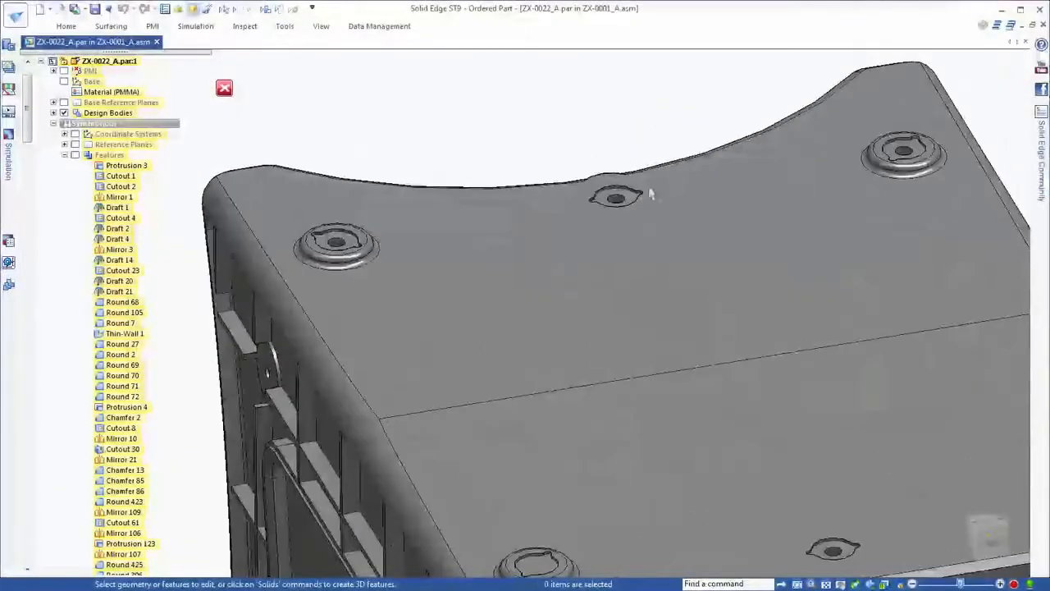
Step: Dynamically edit the back plug cutout on the housing's underside, reduce its distance from the centre line and return to the assembly
{"action": "left_click", "coordinate": [617, 197]}
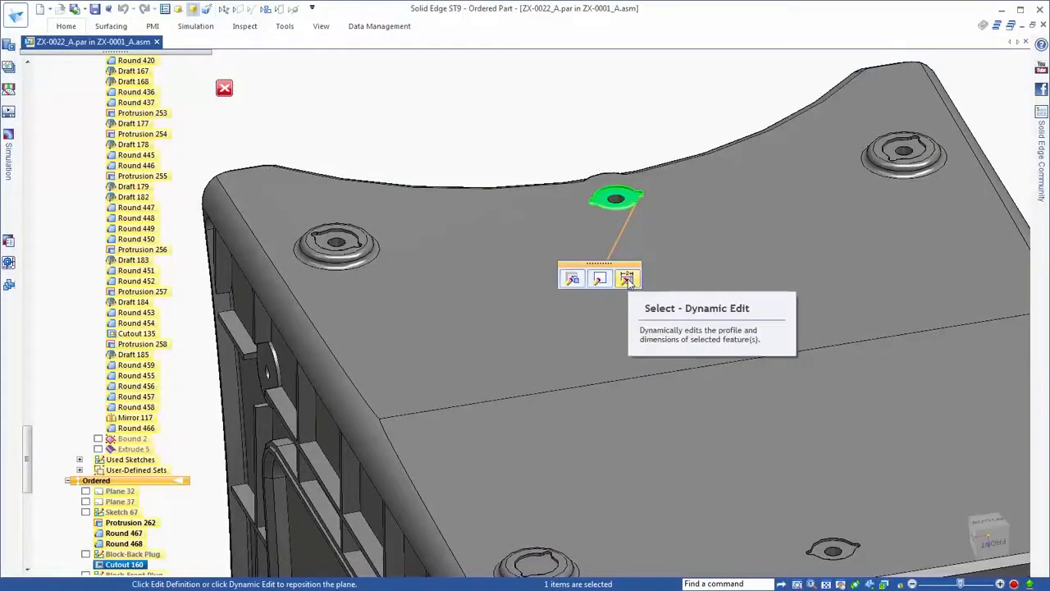
{"action": "left_click", "coordinate": [631, 280]}
{"action": "left_click", "coordinate": [512, 310]}
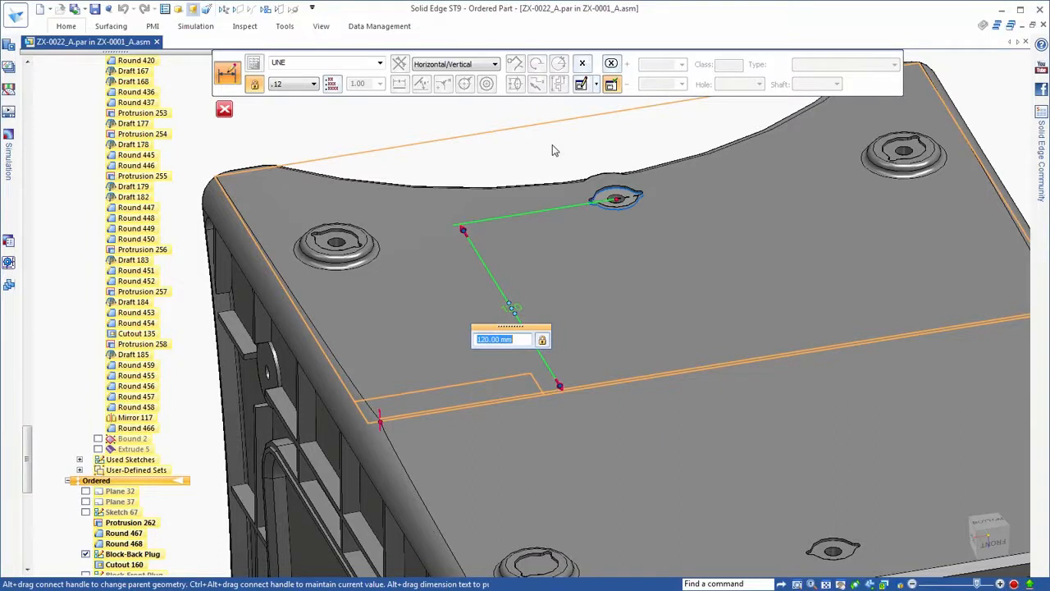
{"action": "key", "text": "Return"}
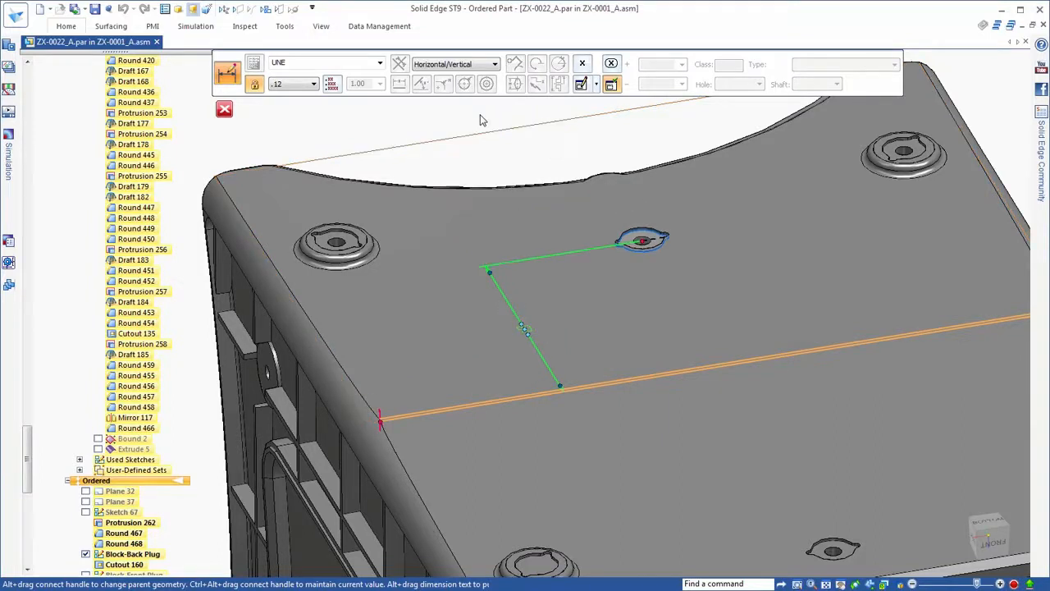
{"action": "left_click", "coordinate": [225, 110]}
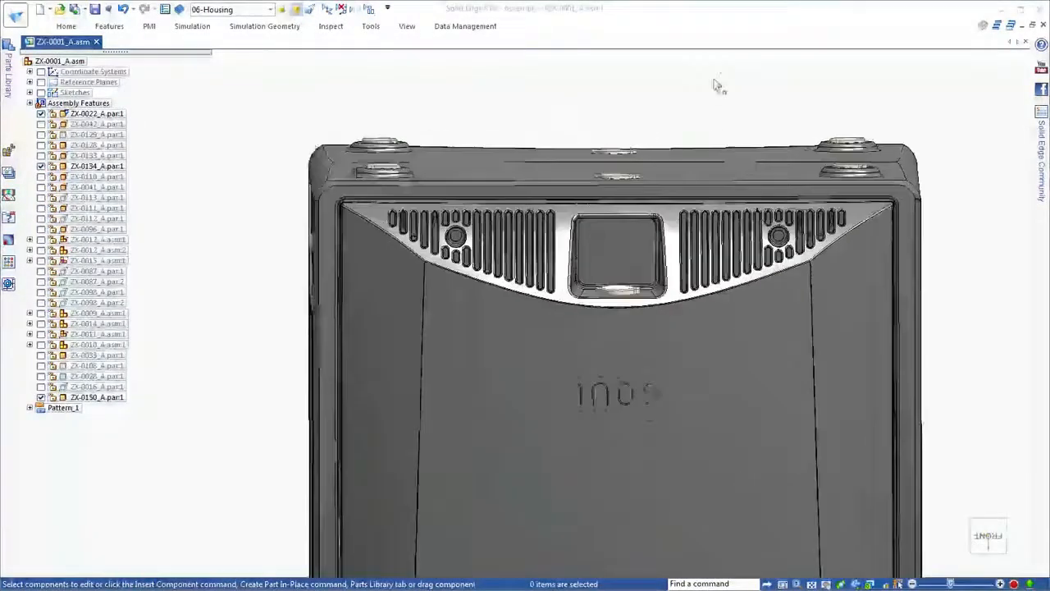
Step: Select the ZX-0022_A housing with the six plugs on its underside and open their occurrence properties
{"action": "left_click_drag", "start_coordinate": [222, 88], "coordinate": [996, 206]}
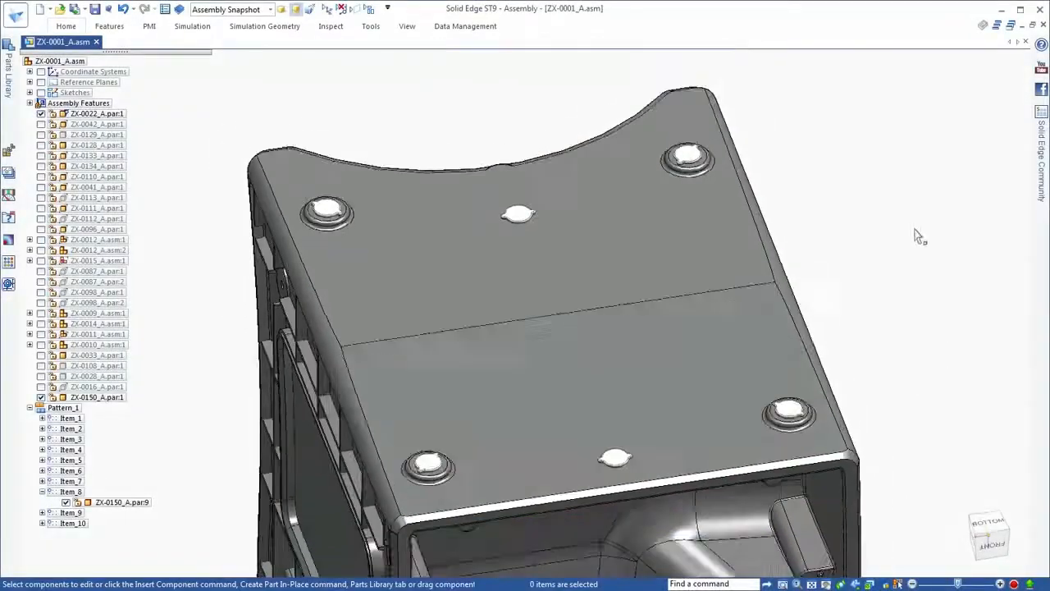
{"action": "left_click_drag", "start_coordinate": [314, 117], "coordinate": [870, 360]}
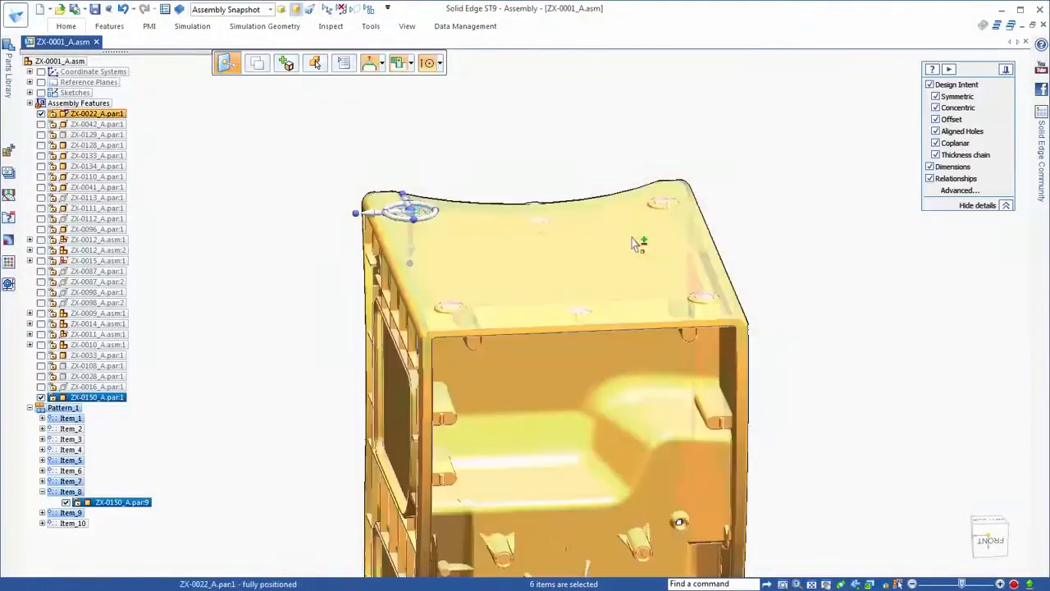
{"action": "right_click", "coordinate": [739, 250]}
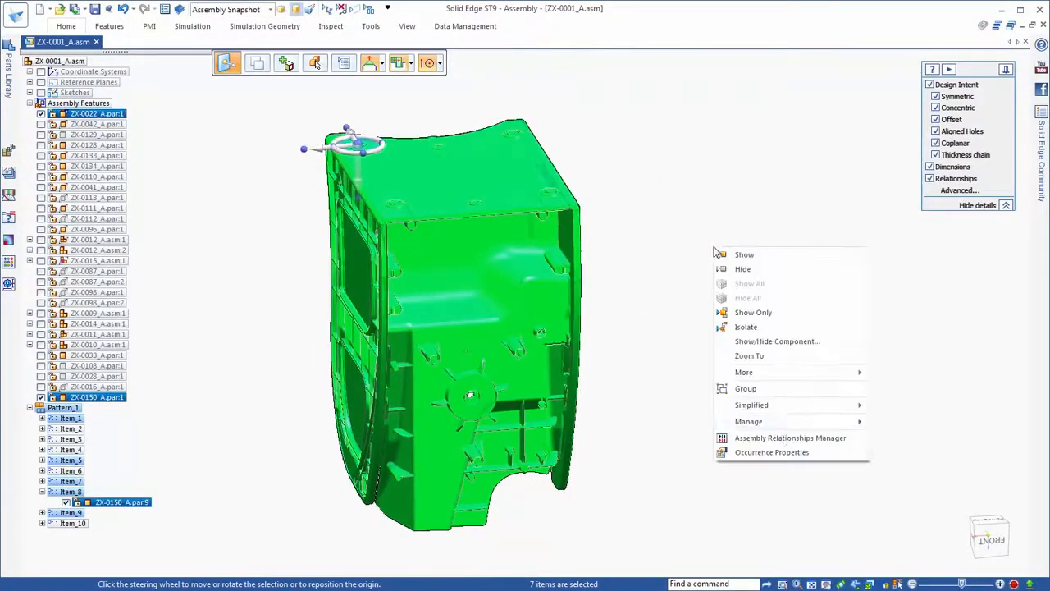
{"action": "left_click", "coordinate": [788, 436]}
{"action": "mouse_move", "coordinate": [746, 318]}
{"action": "left_mouse_down"}
{"action": "mouse_move", "coordinate": [745, 299]}
{"action": "mouse_move", "coordinate": [732, 314]}
{"action": "left_mouse_up"}
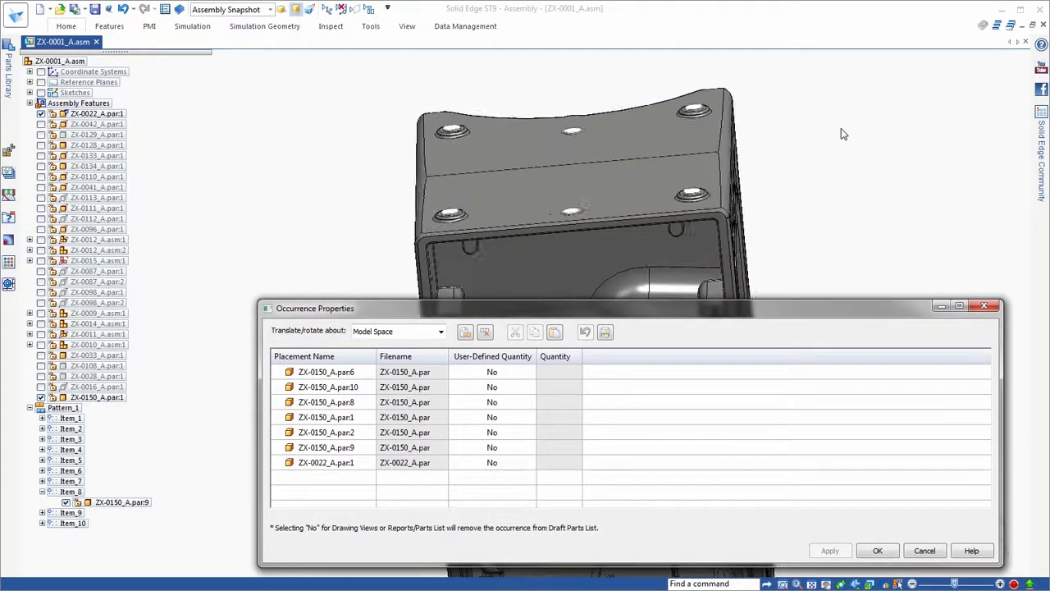
Step: Show the custom occurrence property columns, widen Reference ID and set it to 10040 for ZX-0150_A.par:6
{"action": "left_click", "coordinate": [464, 333]}
{"action": "left_click_drag", "start_coordinate": [628, 355], "coordinate": [702, 356]}
{"action": "left_click", "coordinate": [627, 377]}
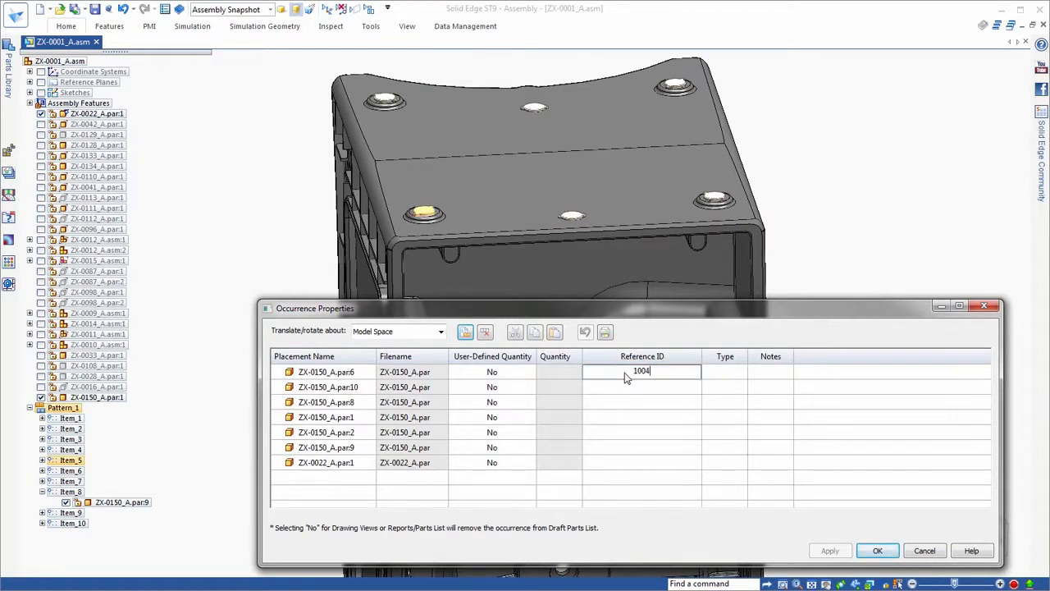
{"action": "key", "text": "Tab"}
Step: Copy the Reference ID of ZX-0150_A.par:6 to all the other listed occurrences
{"action": "right_click", "coordinate": [627, 378]}
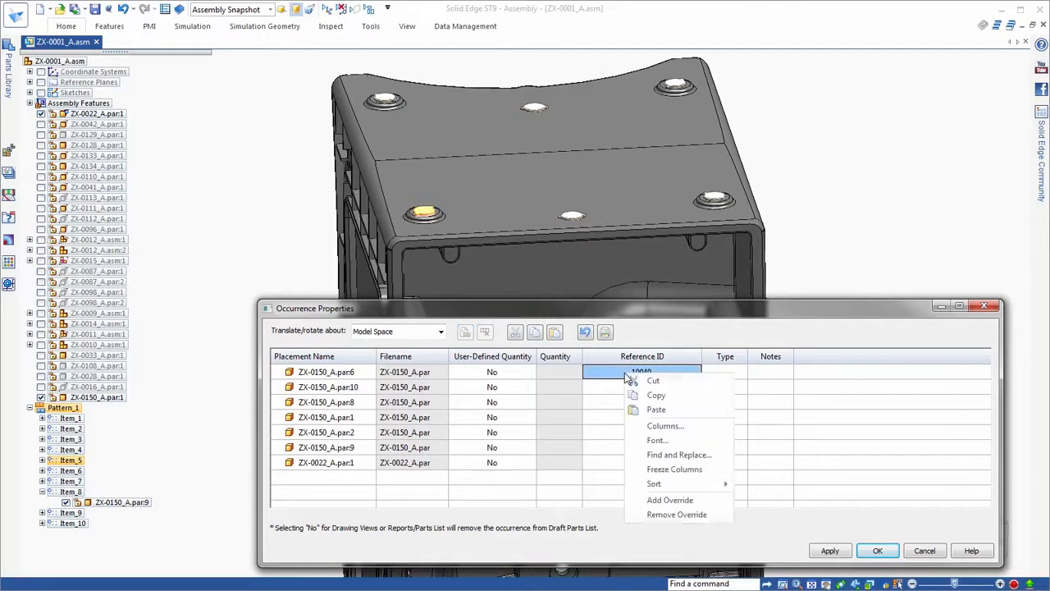
{"action": "left_click", "coordinate": [655, 397]}
{"action": "left_click_drag", "start_coordinate": [640, 392], "coordinate": [642, 457]}
{"action": "right_click", "coordinate": [643, 457]}
{"action": "left_click", "coordinate": [656, 494]}
Step: Renumber the Reference IDs of the remaining six occurrences consecutively from 10041 to 10046, in list order
{"action": "left_click", "coordinate": [664, 392]}
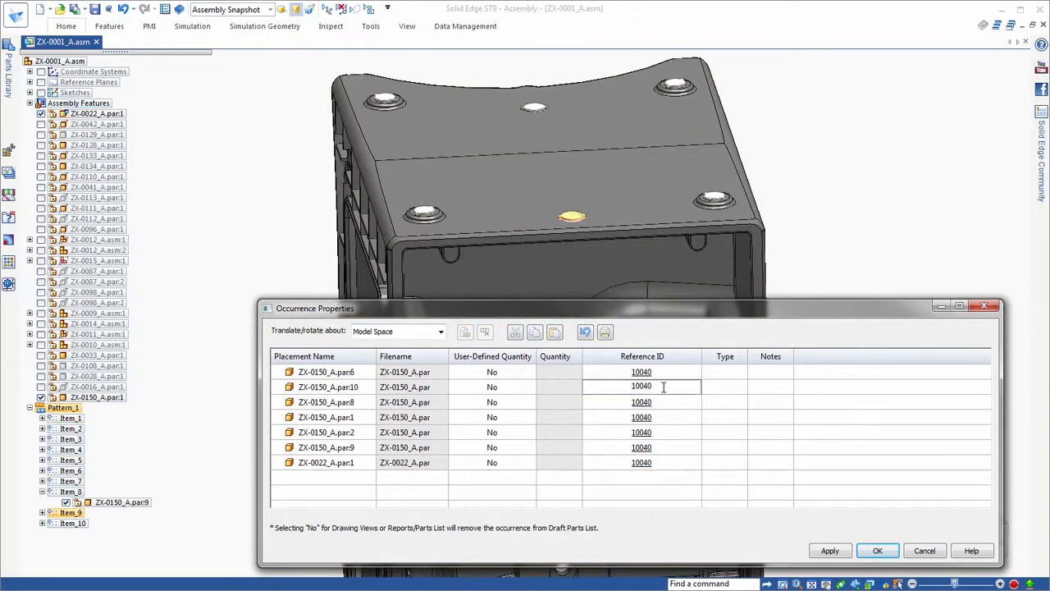
{"action": "left_click", "coordinate": [676, 402]}
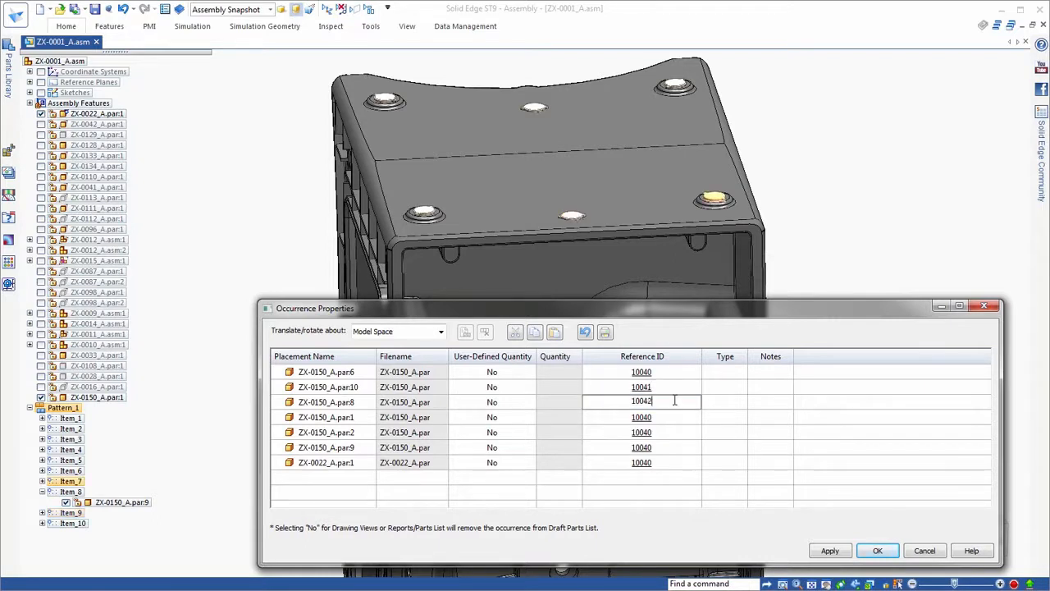
{"action": "left_click", "coordinate": [685, 418]}
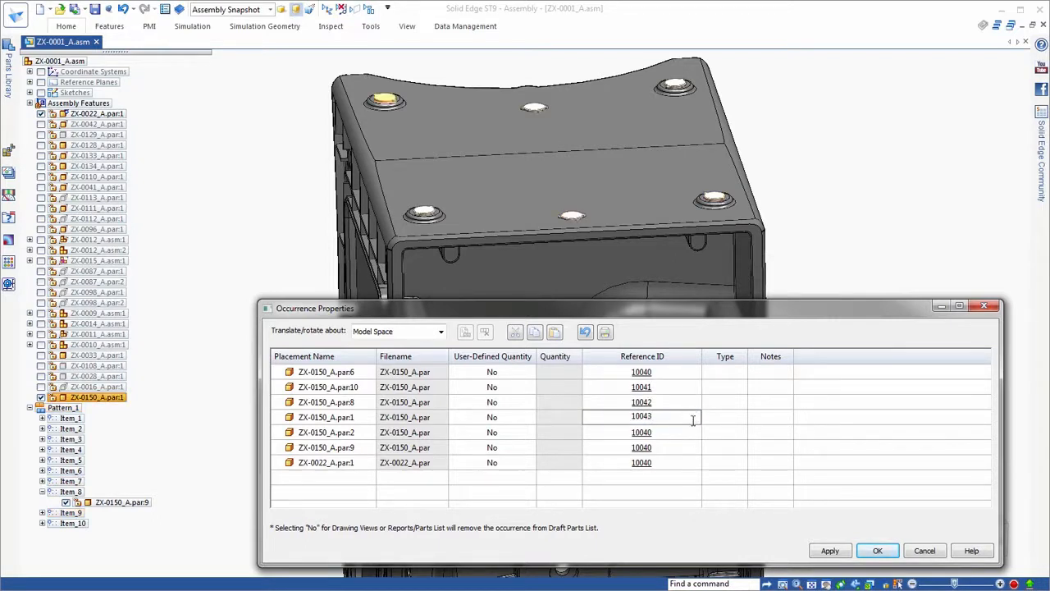
{"action": "left_click", "coordinate": [686, 434]}
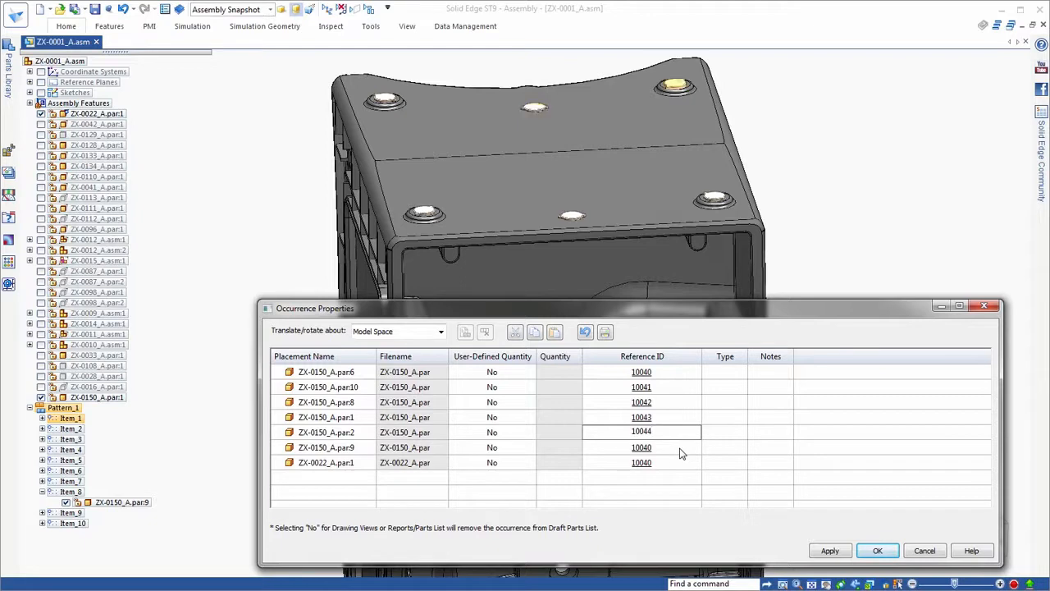
{"action": "left_click", "coordinate": [680, 454]}
{"action": "left_click", "coordinate": [671, 465]}
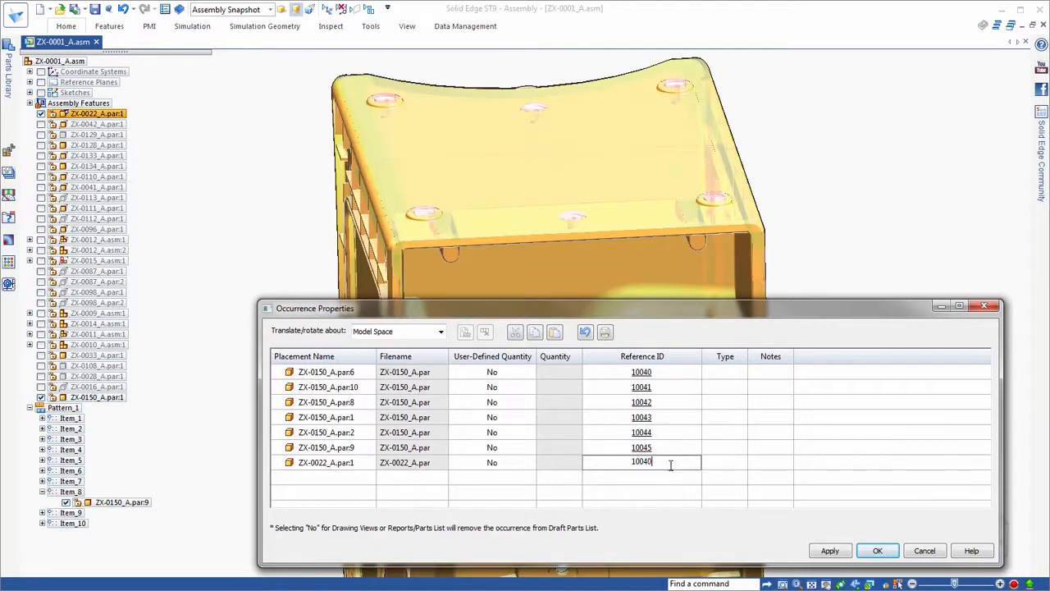
Step: Set the Type of ZX-0150_A occurrences 6 and 8 to Foot, 10 and 2 to Plug, and 1 and 9 to Foot-Plug
{"action": "left_click", "coordinate": [743, 374]}
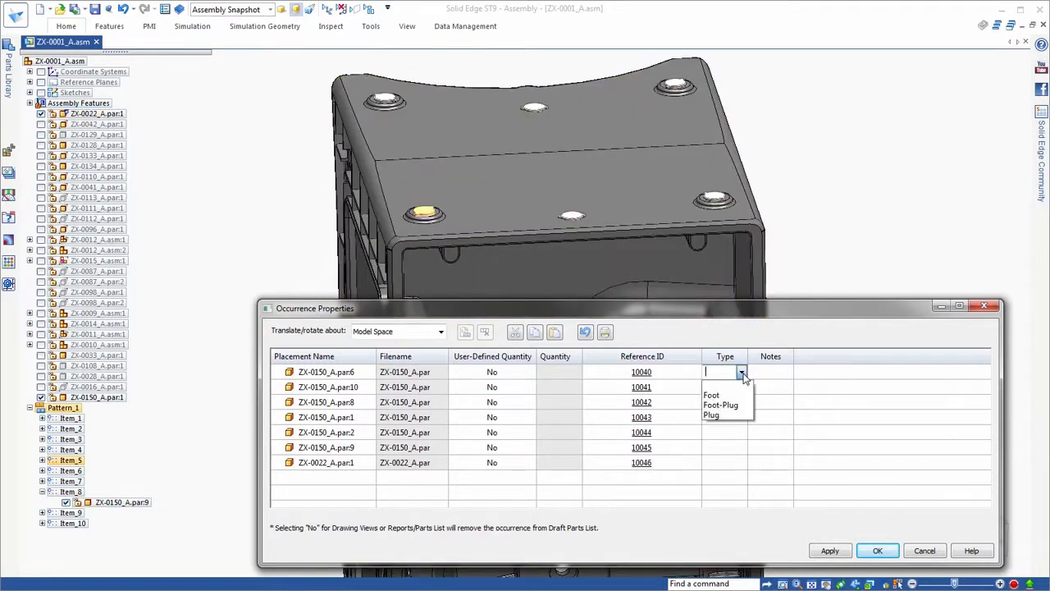
{"action": "left_click", "coordinate": [725, 398]}
{"action": "left_click", "coordinate": [743, 388]}
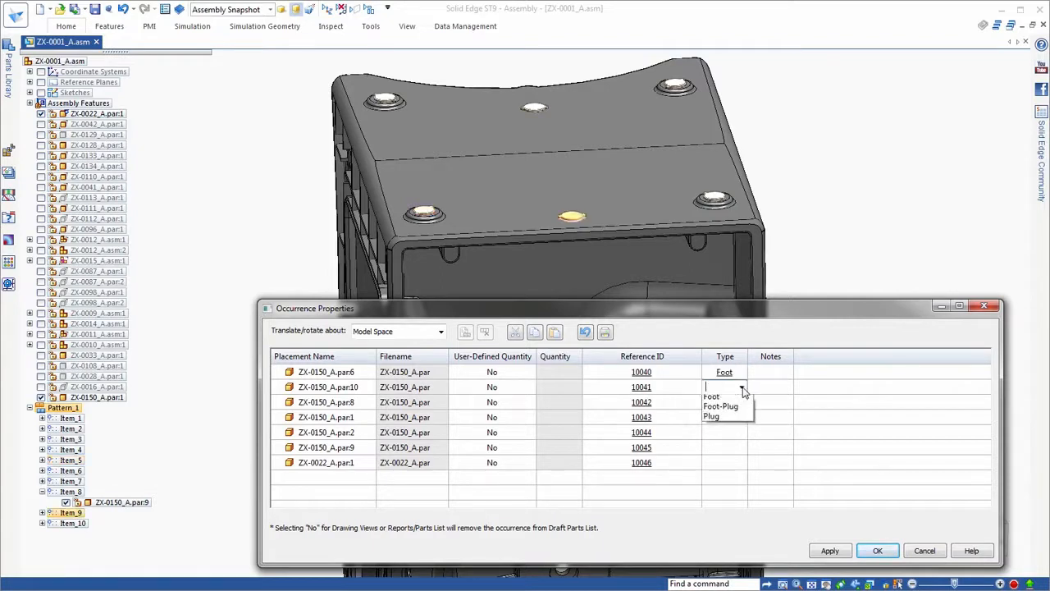
{"action": "left_click", "coordinate": [725, 431]}
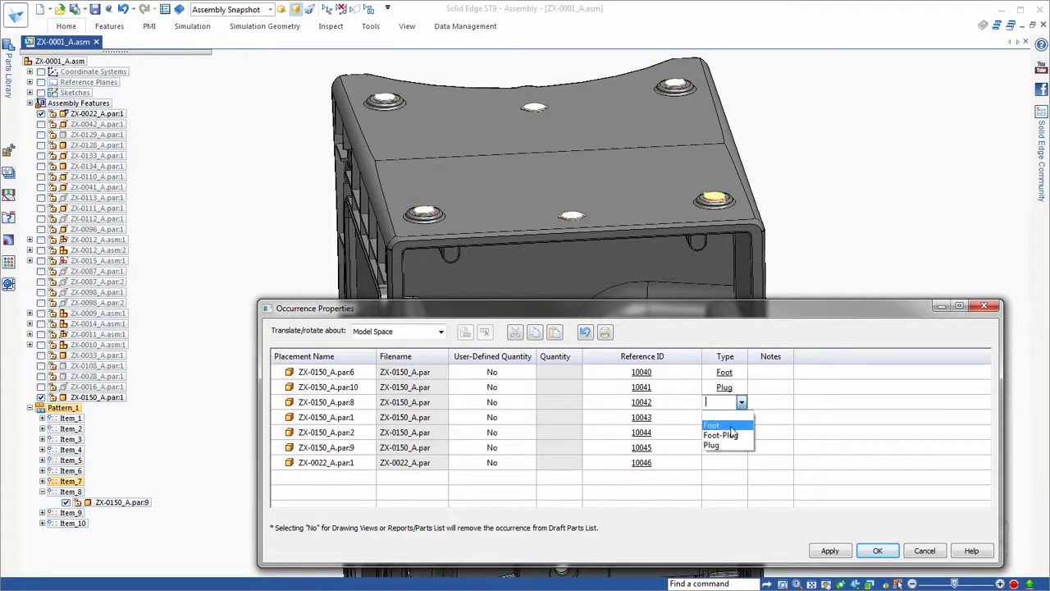
{"action": "left_click", "coordinate": [730, 426]}
{"action": "left_click", "coordinate": [743, 418]}
{"action": "left_click", "coordinate": [733, 451]}
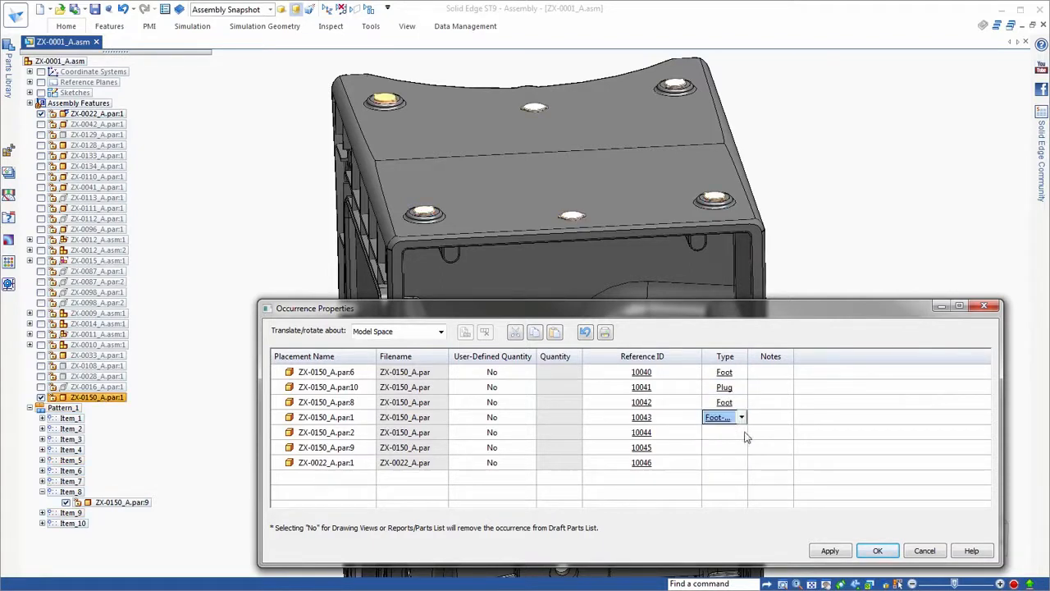
{"action": "left_click", "coordinate": [712, 476]}
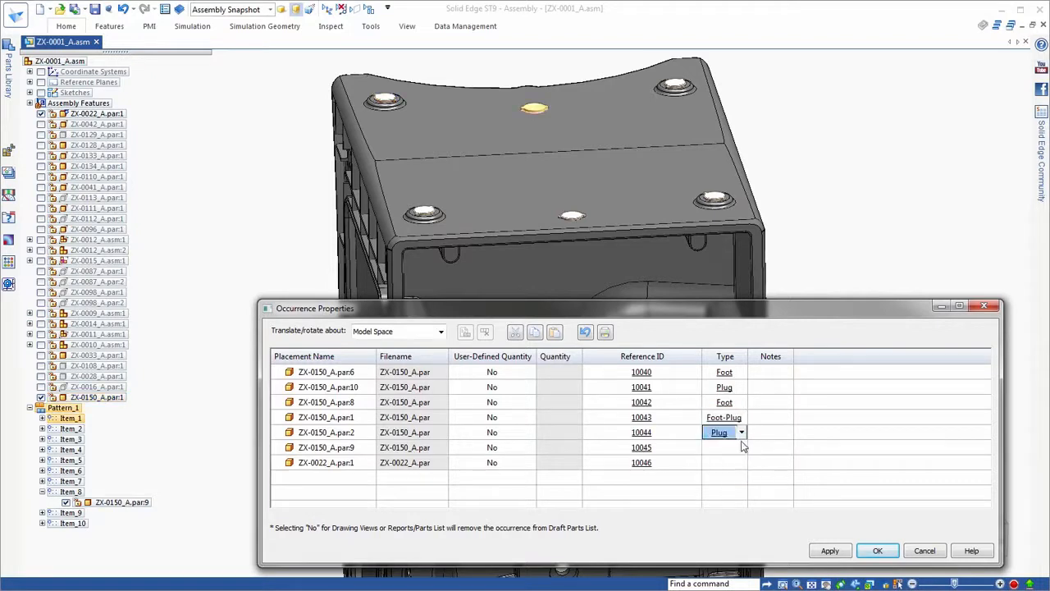
{"action": "left_click", "coordinate": [742, 448]}
{"action": "left_click", "coordinate": [720, 481]}
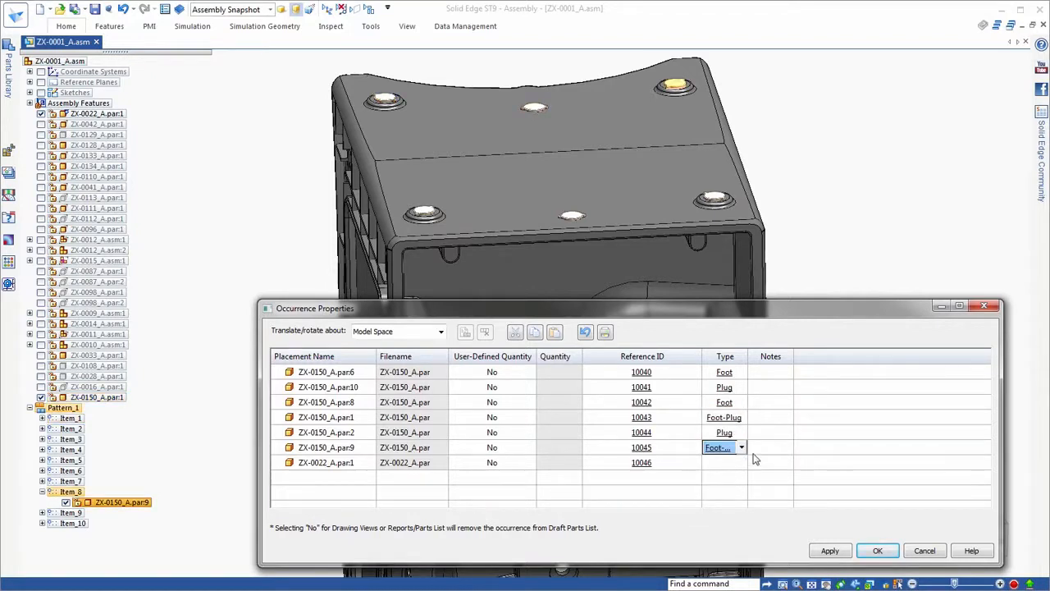
Step: Enter the note "Clean Foot Surface" for the ZX-0022_A.par:1 housing and apply the occurrence properties
{"action": "left_click", "coordinate": [759, 462]}
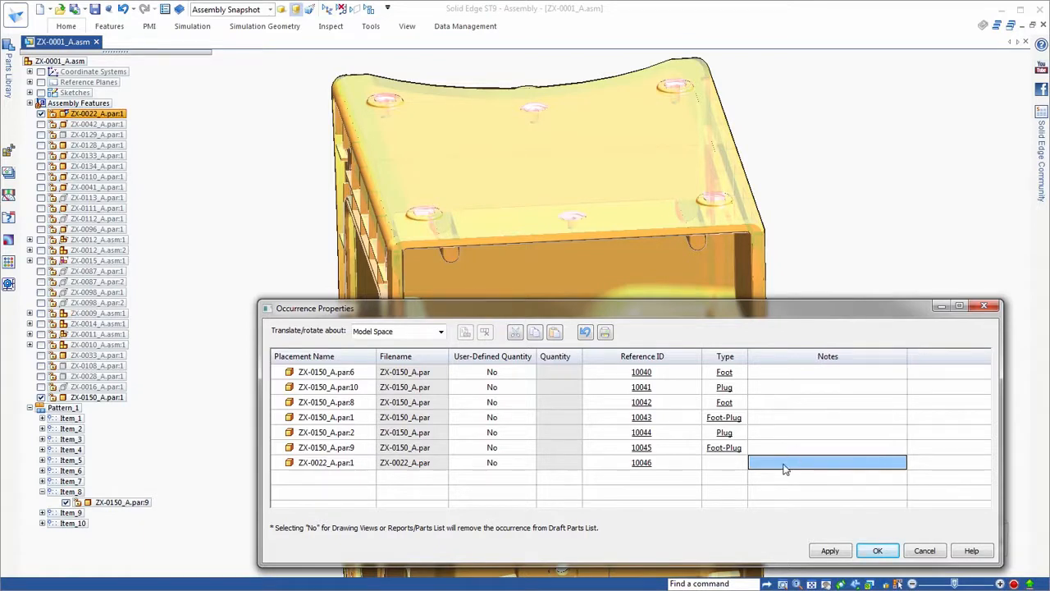
{"action": "type", "text": "Clean Foot Surface"}
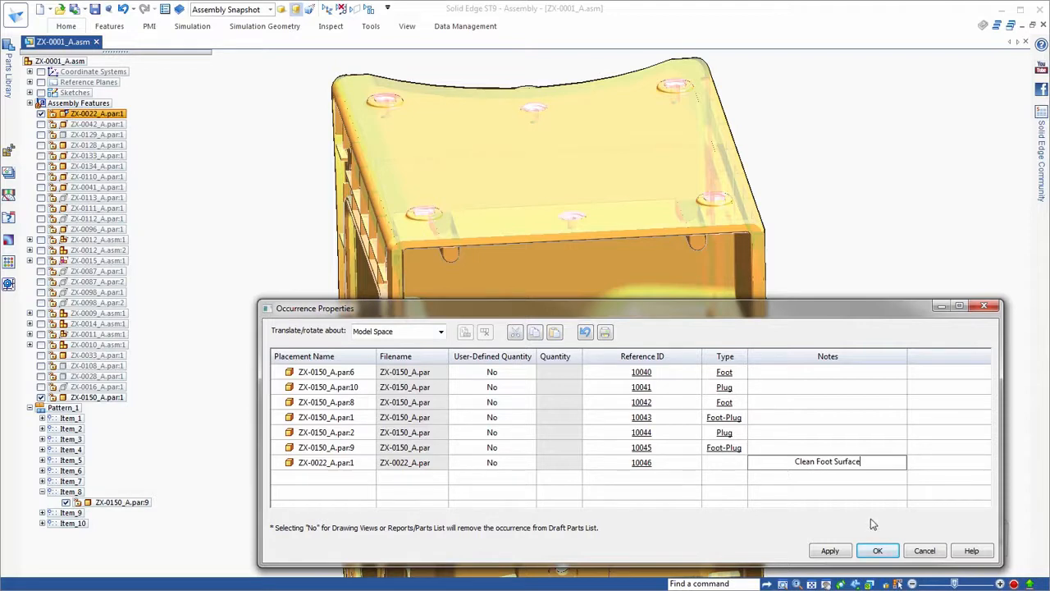
{"action": "left_click", "coordinate": [831, 551]}
{"action": "left_click", "coordinate": [879, 552]}
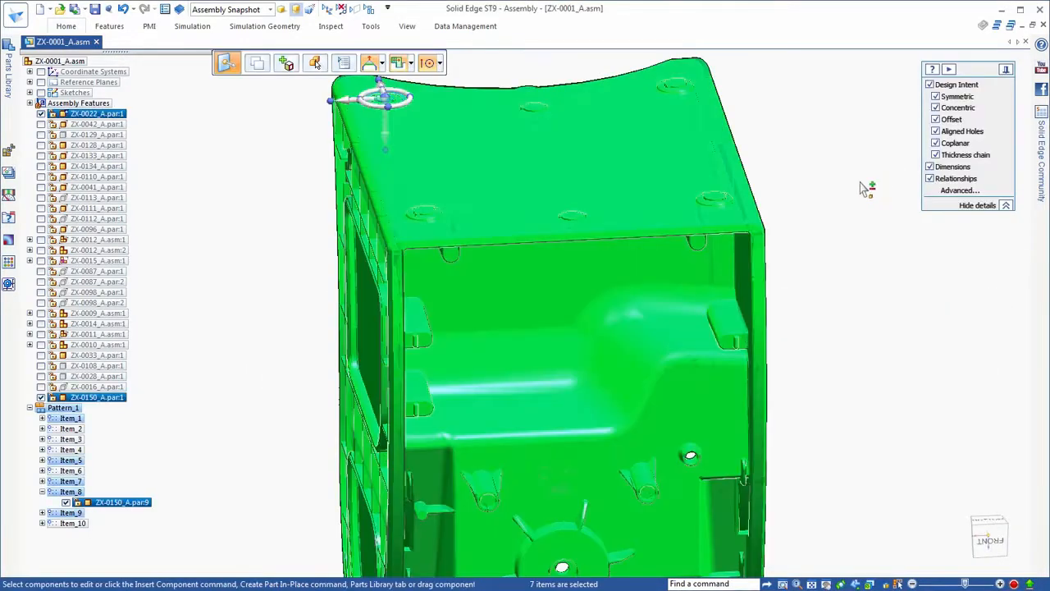
Step: Start a new component query named "Feet to machine" covering all parts in the assembly
{"action": "key", "text": "ctrl+f"}
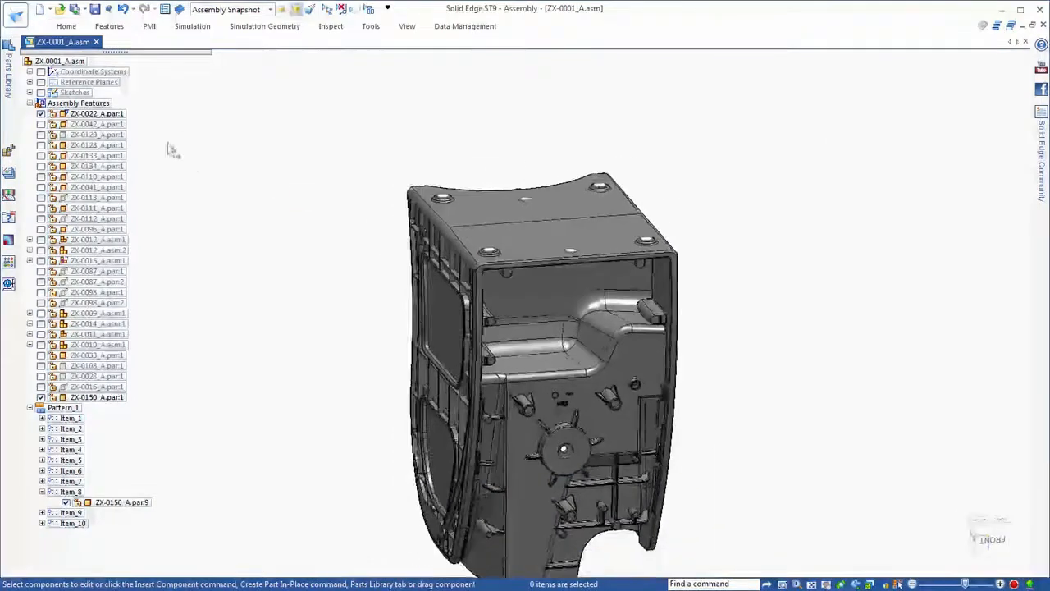
{"action": "left_click", "coordinate": [8, 216]}
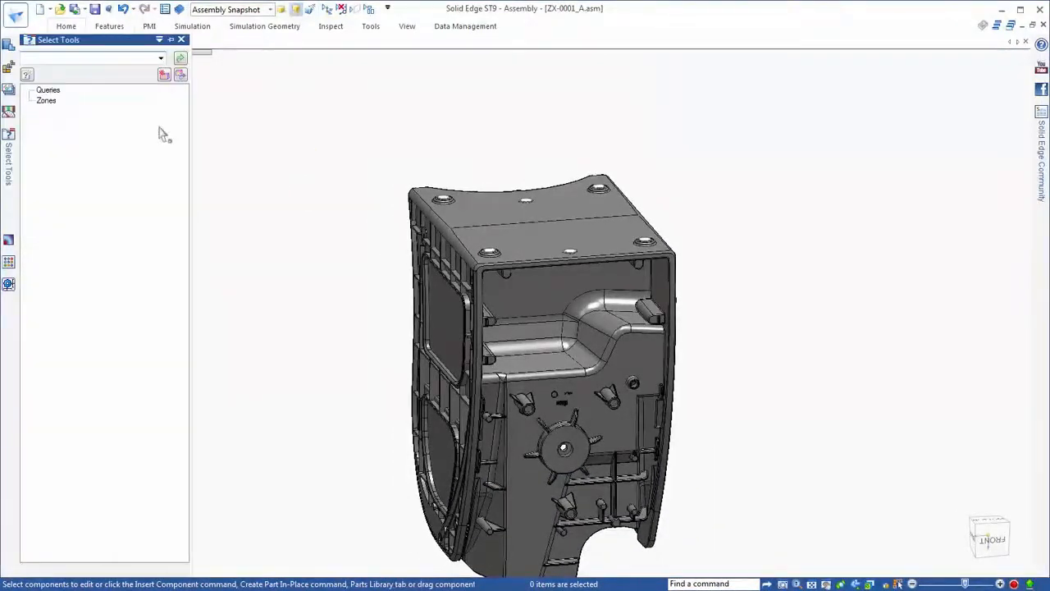
{"action": "left_click", "coordinate": [27, 75]}
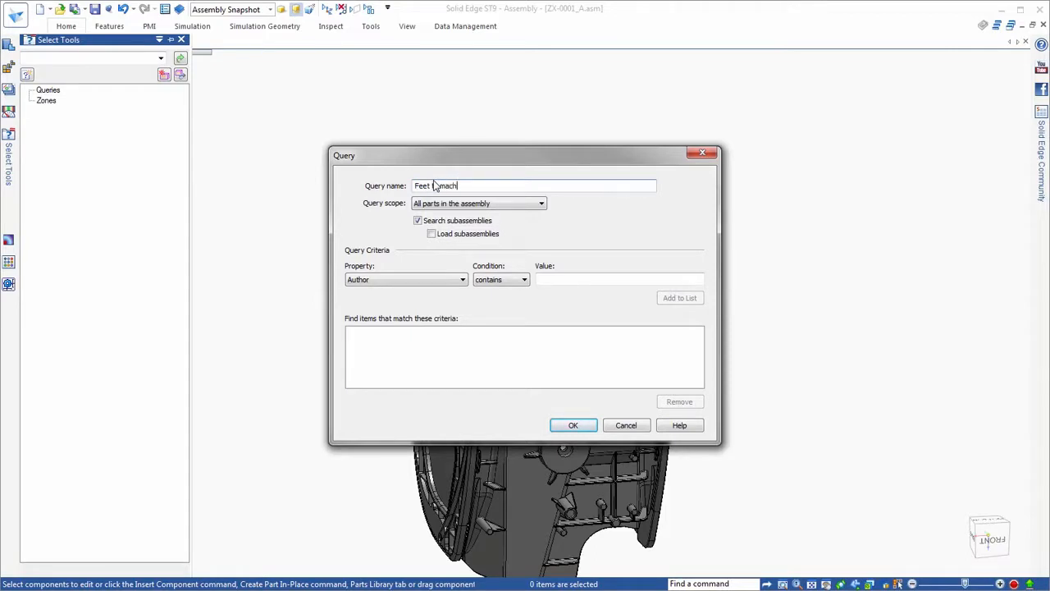
Step: Add the criterion that the custom occurrence property Type contains "Foot" and save the query
{"action": "left_click", "coordinate": [413, 279]}
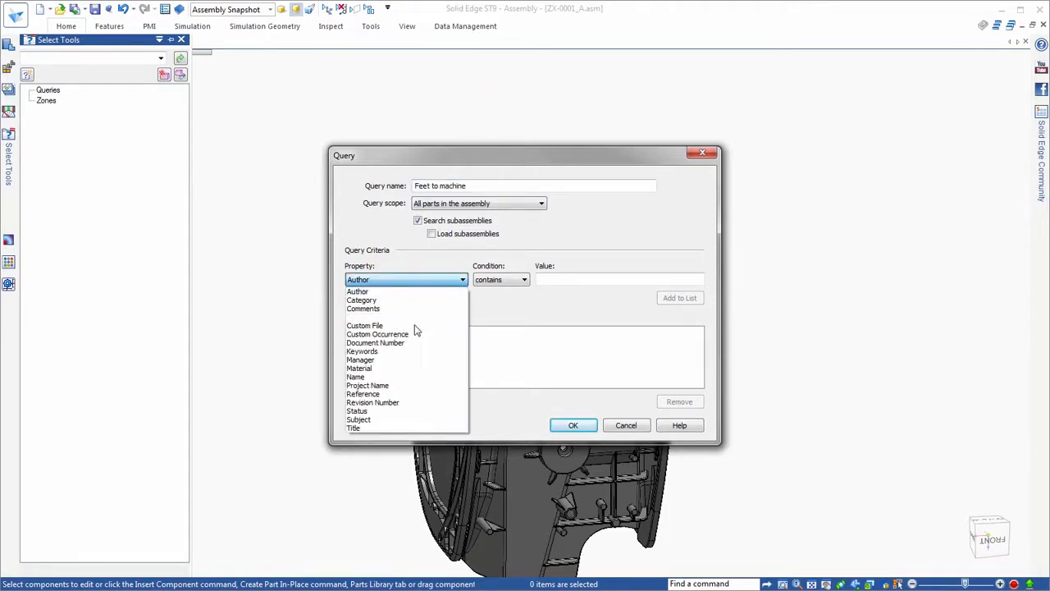
{"action": "left_click", "coordinate": [414, 332]}
{"action": "left_click", "coordinate": [459, 301]}
{"action": "left_click", "coordinate": [375, 328]}
{"action": "left_click", "coordinate": [572, 277]}
{"action": "type", "text": "Foot"}
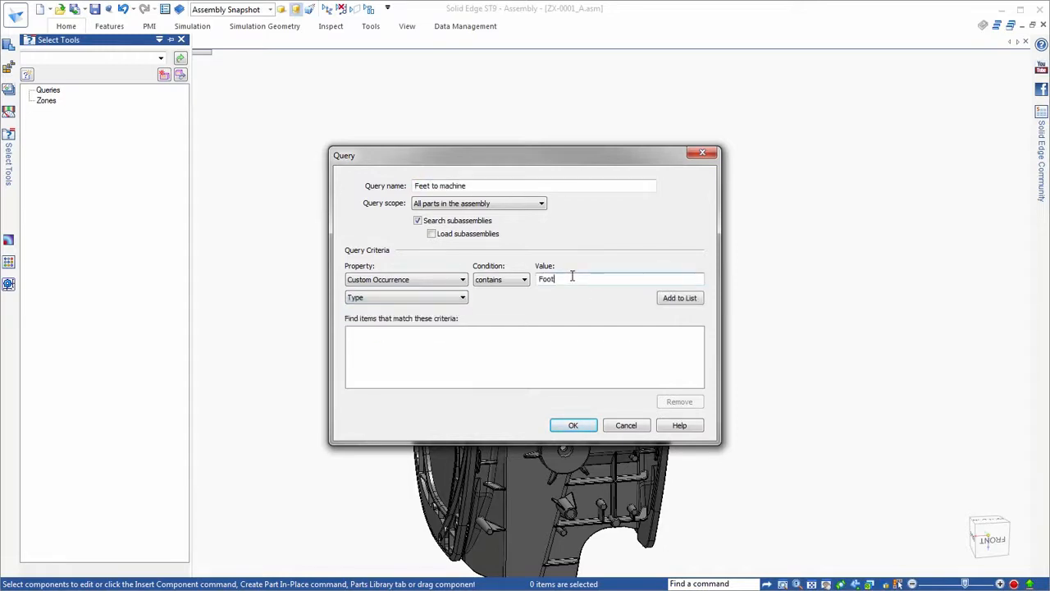
{"action": "left_click", "coordinate": [681, 299]}
{"action": "left_click", "coordinate": [577, 426]}
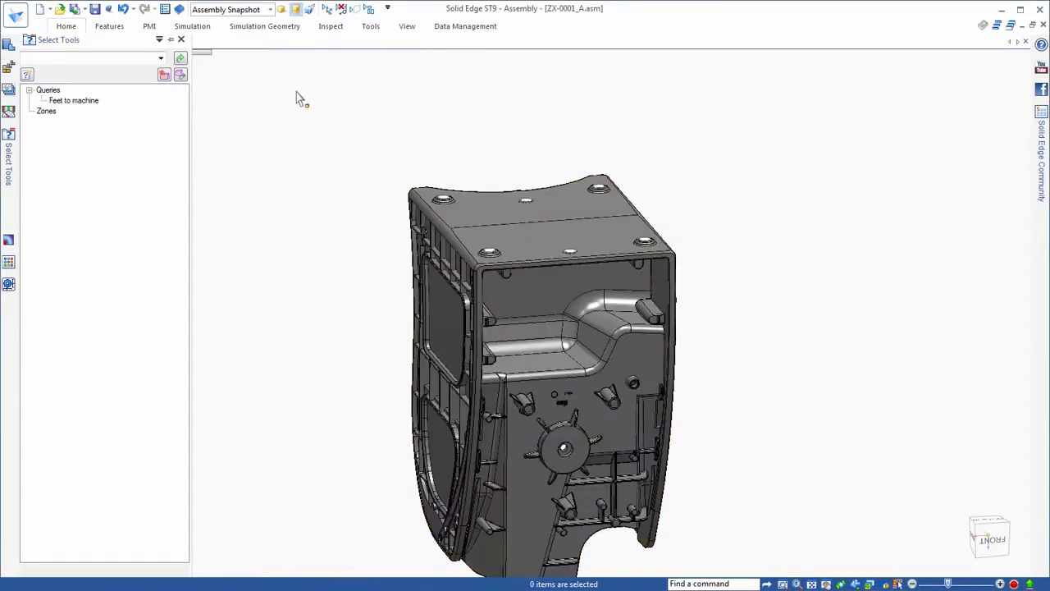
Step: Run the "Feet to machine" query to select the matching parts, and clear the selection
{"action": "left_click", "coordinate": [10, 135]}
{"action": "left_click", "coordinate": [72, 101]}
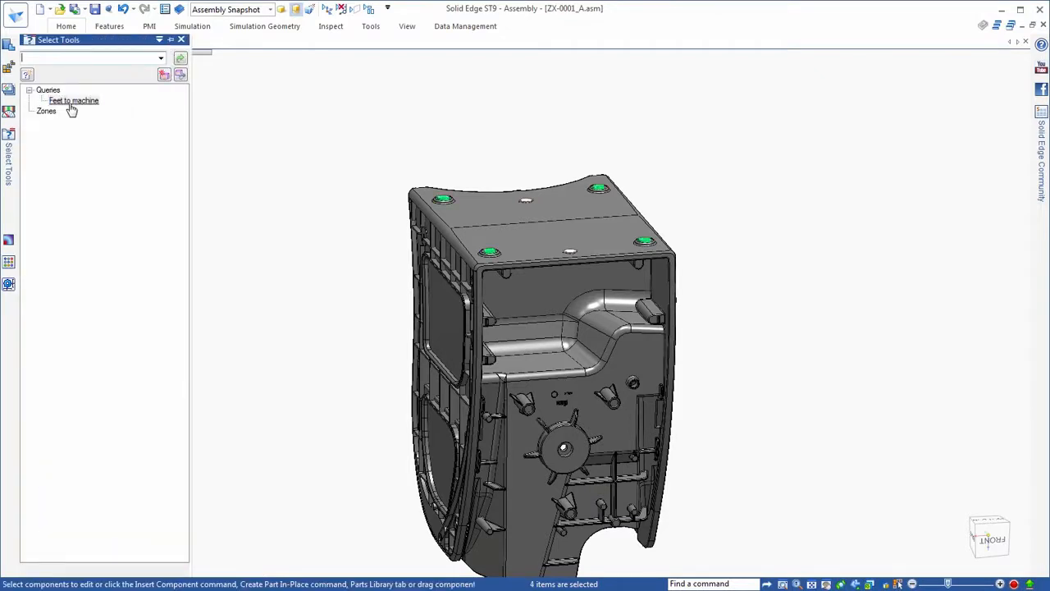
{"action": "left_click", "coordinate": [317, 140]}
Step: Save the current orientation showing the housing's underside as a named view called "Feet"
{"action": "key", "text": "ctrl+i"}
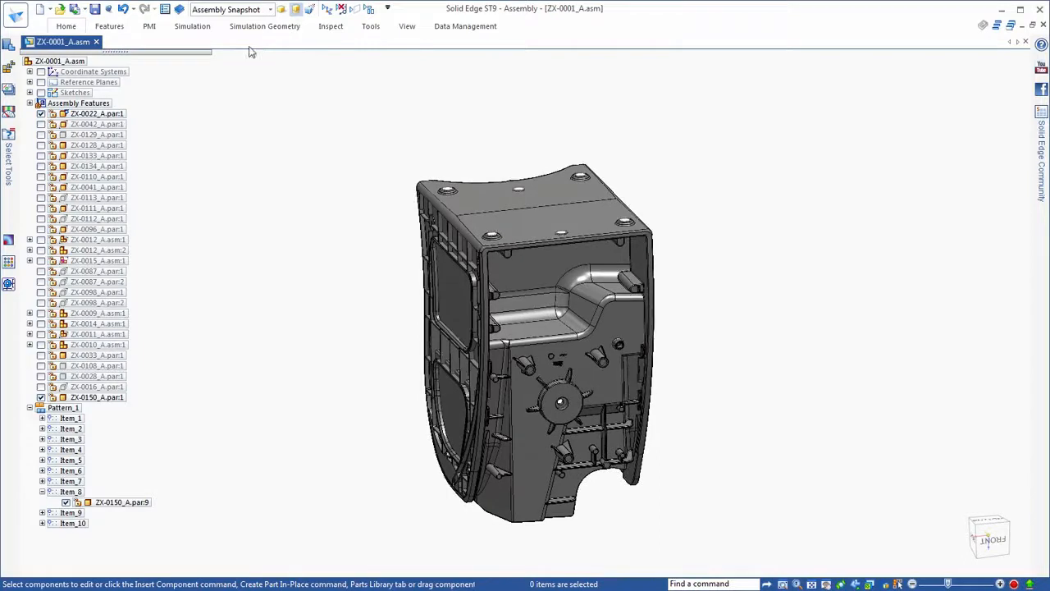
{"action": "left_click", "coordinate": [407, 26]}
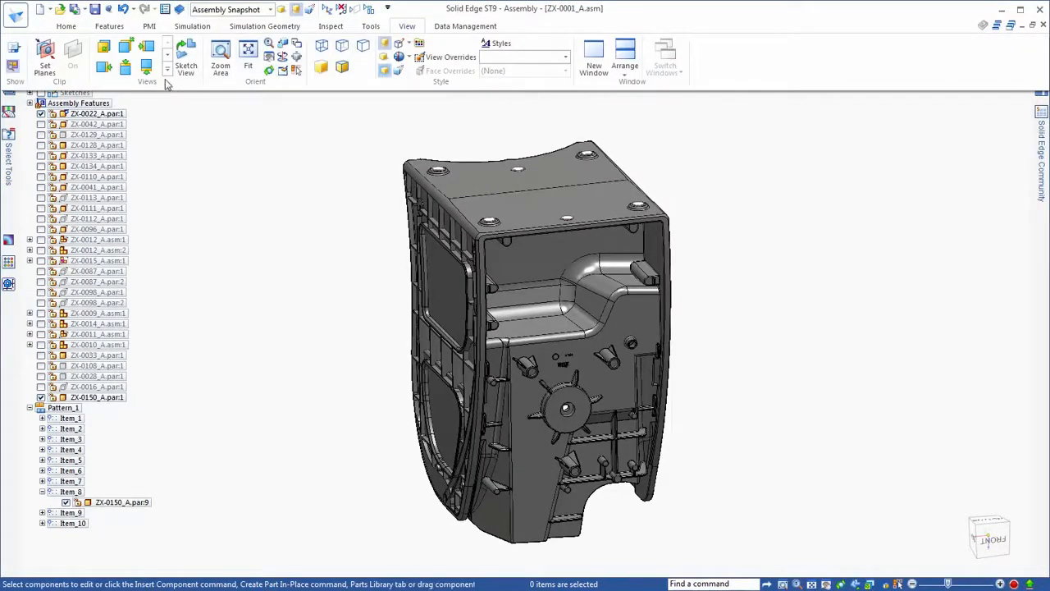
{"action": "left_click", "coordinate": [197, 74]}
{"action": "left_click", "coordinate": [148, 119]}
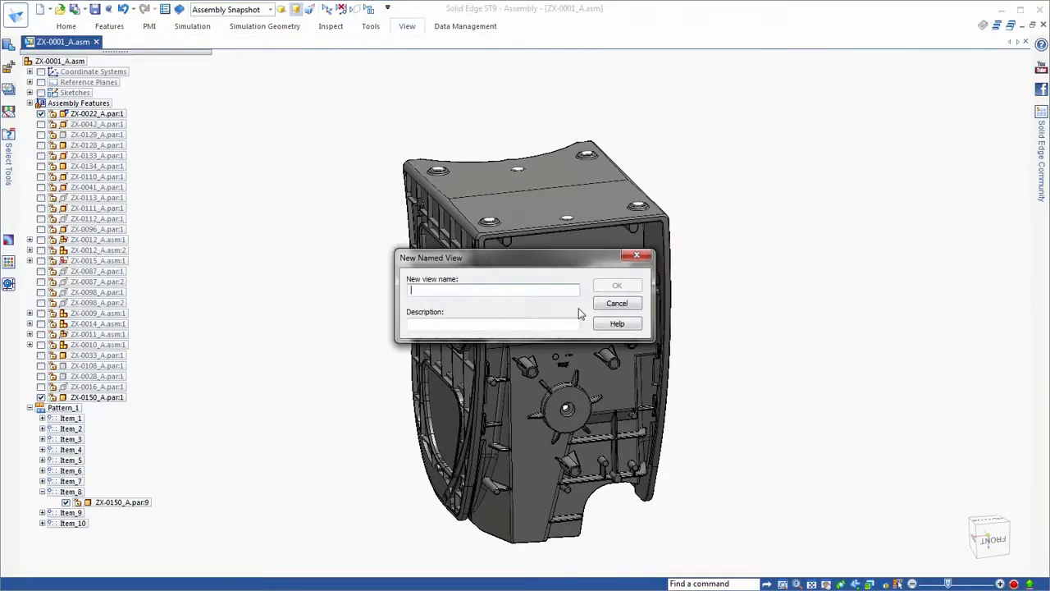
{"action": "type", "text": "Feet"}
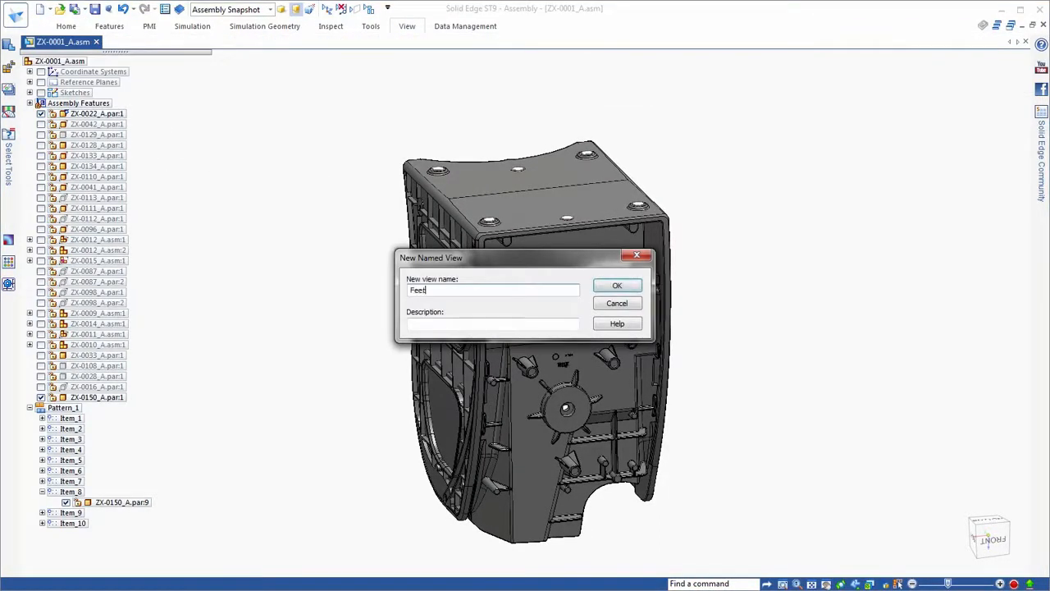
{"action": "left_click", "coordinate": [620, 289]}
Step: Create a drawing of the ZX-0001_A assembly and place the shaded housing view on the sheet
{"action": "right_click", "coordinate": [59, 61]}
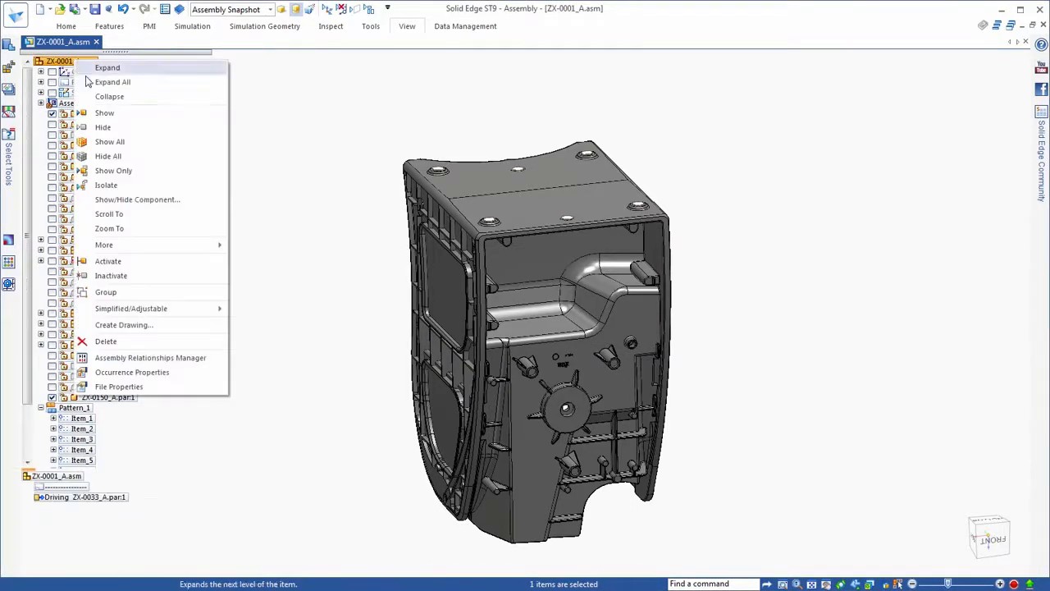
{"action": "left_click", "coordinate": [123, 326]}
{"action": "left_click", "coordinate": [510, 334]}
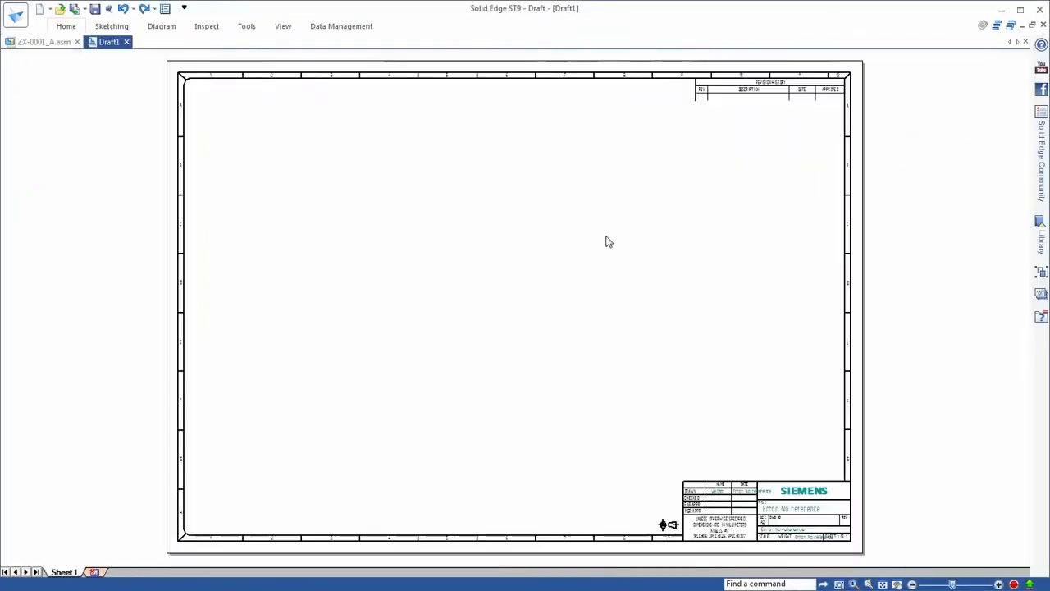
{"action": "left_click", "coordinate": [492, 233]}
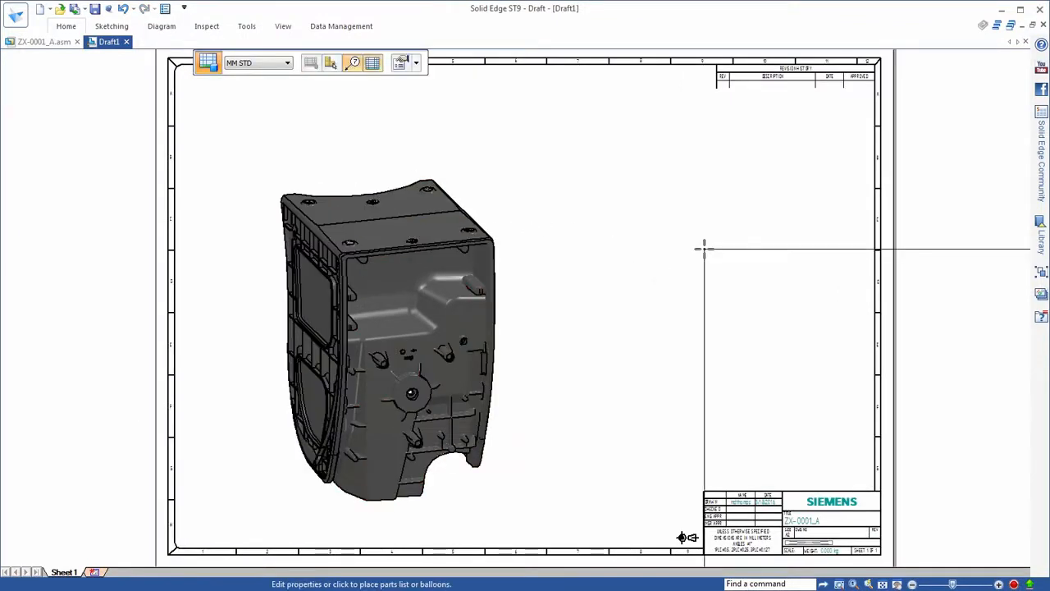
Step: Apply the saved "Occurrence properties" settings to the parts list and set its list configuration to Assembly Snapshot
{"action": "left_click", "coordinate": [416, 63]}
{"action": "scroll", "coordinate": [426, 97], "scroll_direction": "down", "scroll_amount": 3}
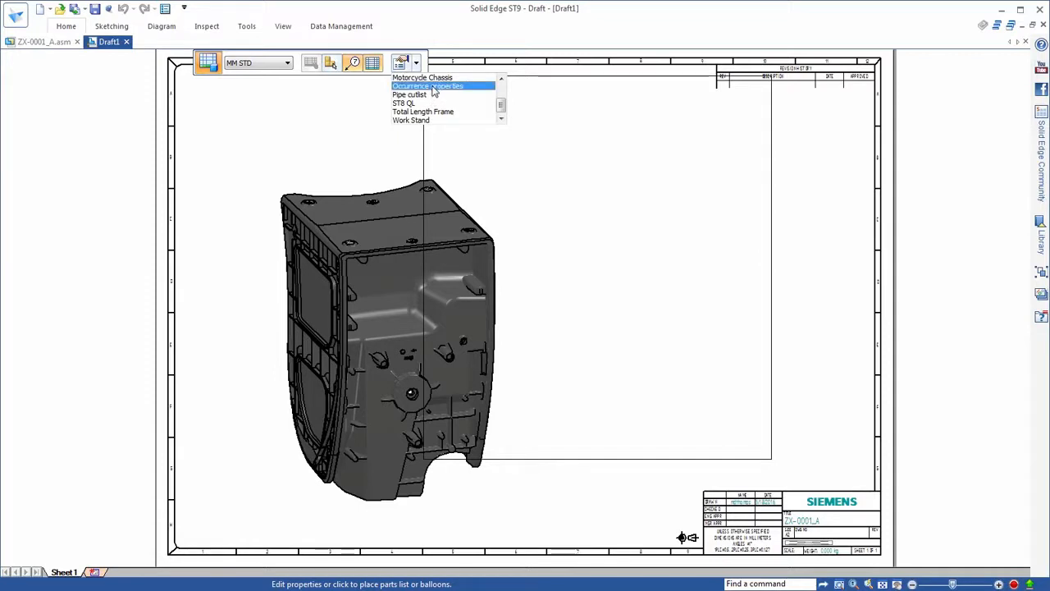
{"action": "left_click", "coordinate": [427, 87]}
{"action": "left_click", "coordinate": [402, 64]}
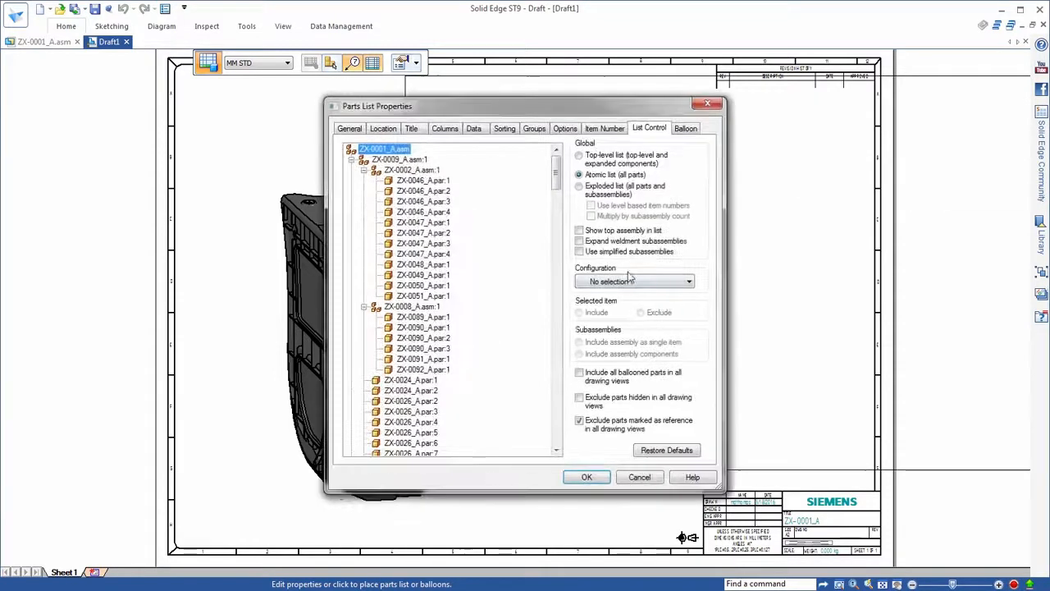
{"action": "left_click", "coordinate": [628, 283]}
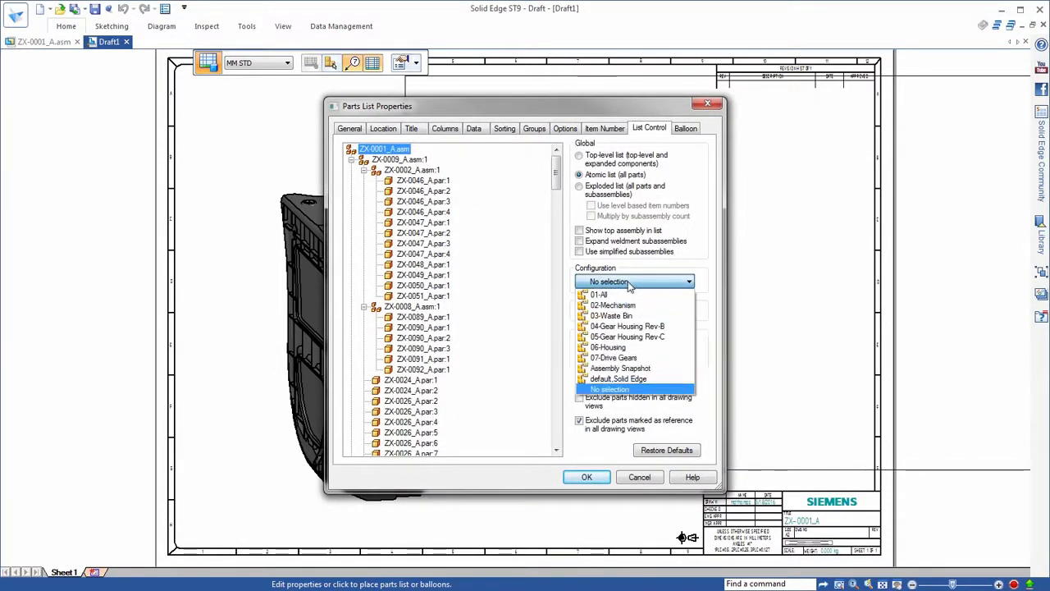
{"action": "left_click", "coordinate": [632, 364]}
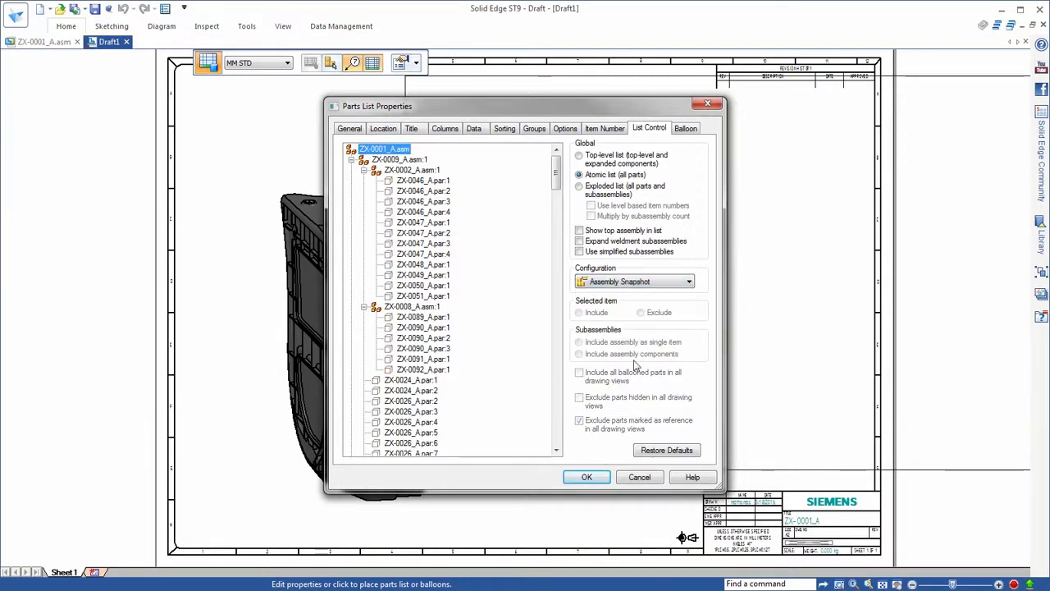
{"action": "left_click", "coordinate": [587, 476]}
Step: Place the parts list beside the housing view, with balloons attached to the feet and plugs
{"action": "left_click", "coordinate": [510, 224]}
{"action": "scroll", "coordinate": [721, 177], "scroll_direction": "up", "scroll_amount": 5}
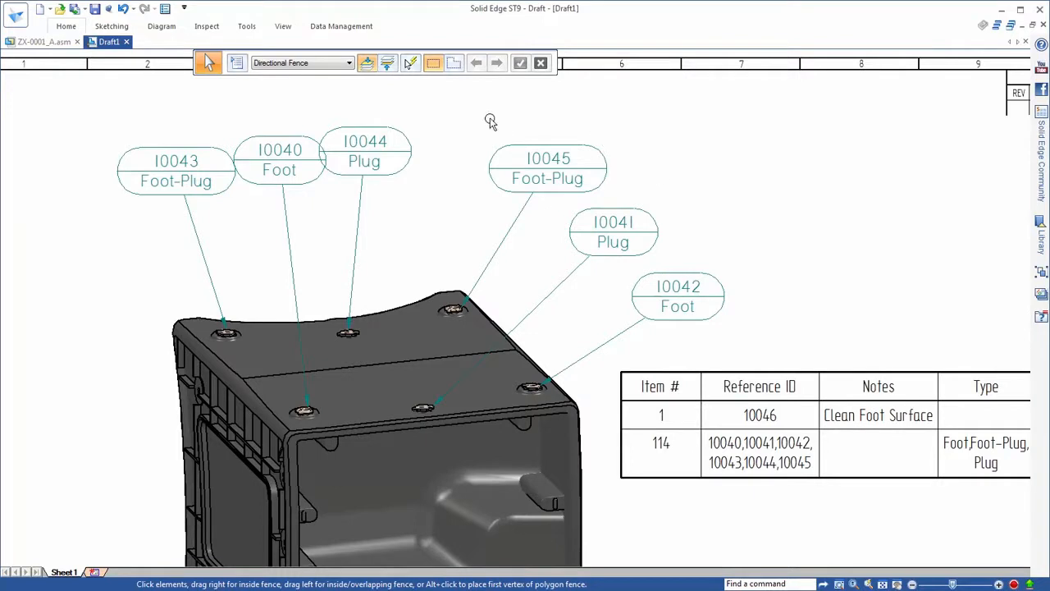
{"action": "scroll", "coordinate": [753, 509], "scroll_direction": "down", "scroll_amount": 1}
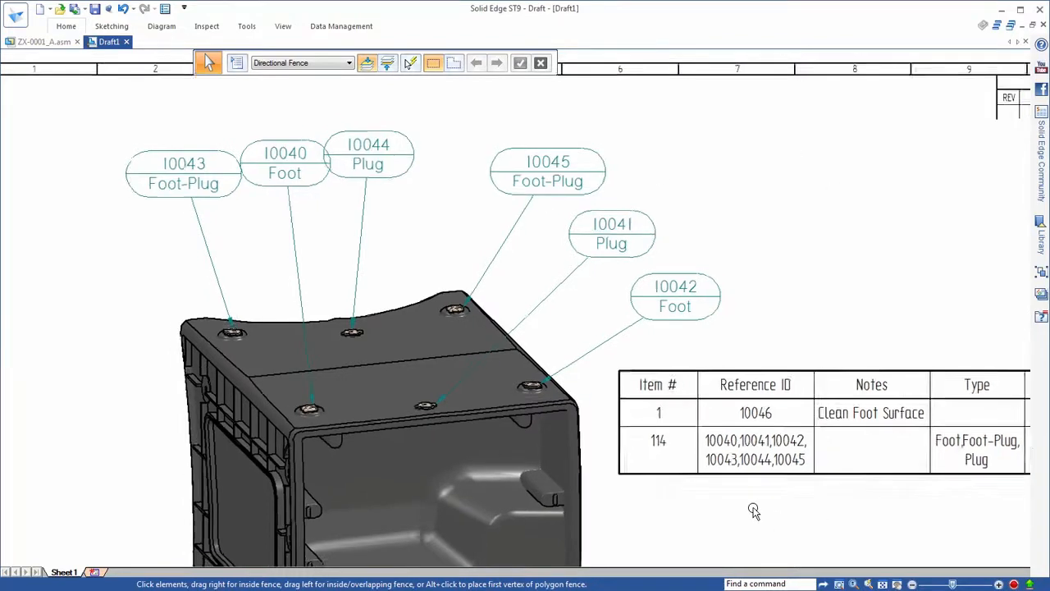
{"action": "scroll", "coordinate": [753, 509], "scroll_direction": "right", "scroll_amount": 3}
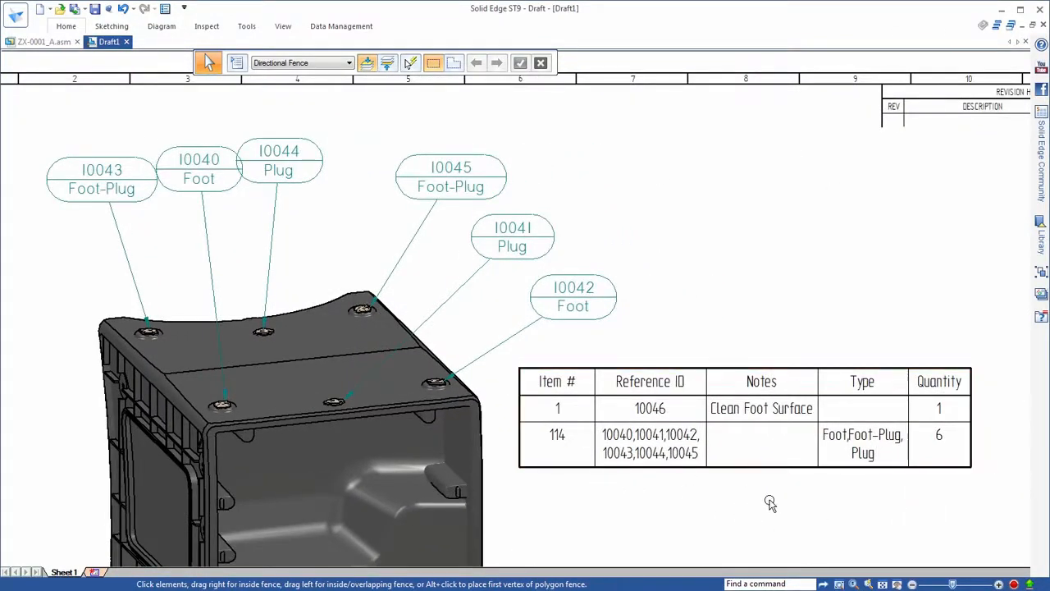